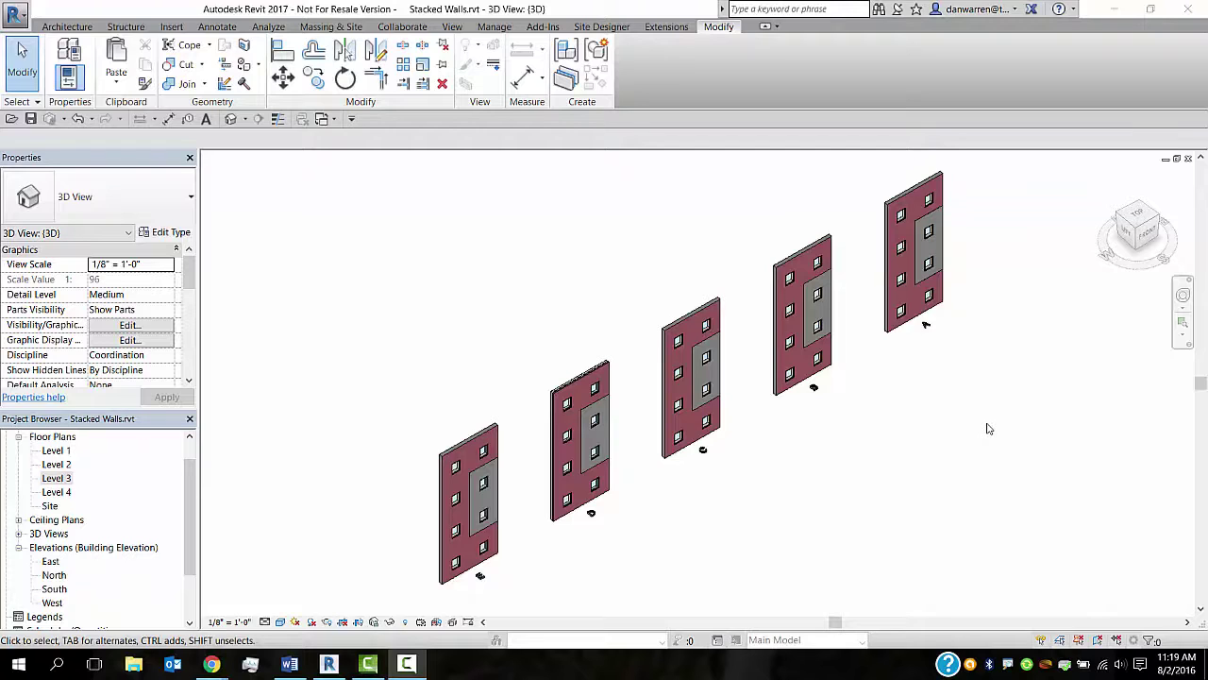
pyautogui.scroll(5, 962, 283)
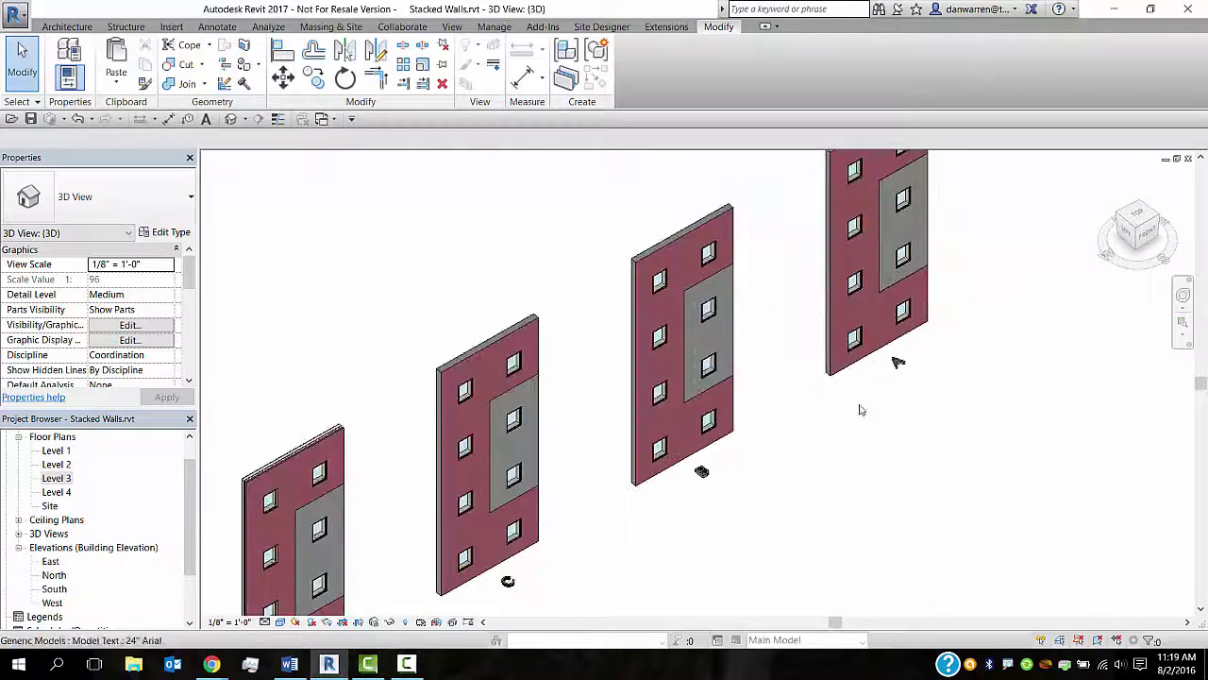
pyautogui.moveTo(857, 409); pyautogui.dragTo(772, 474, button='middle')
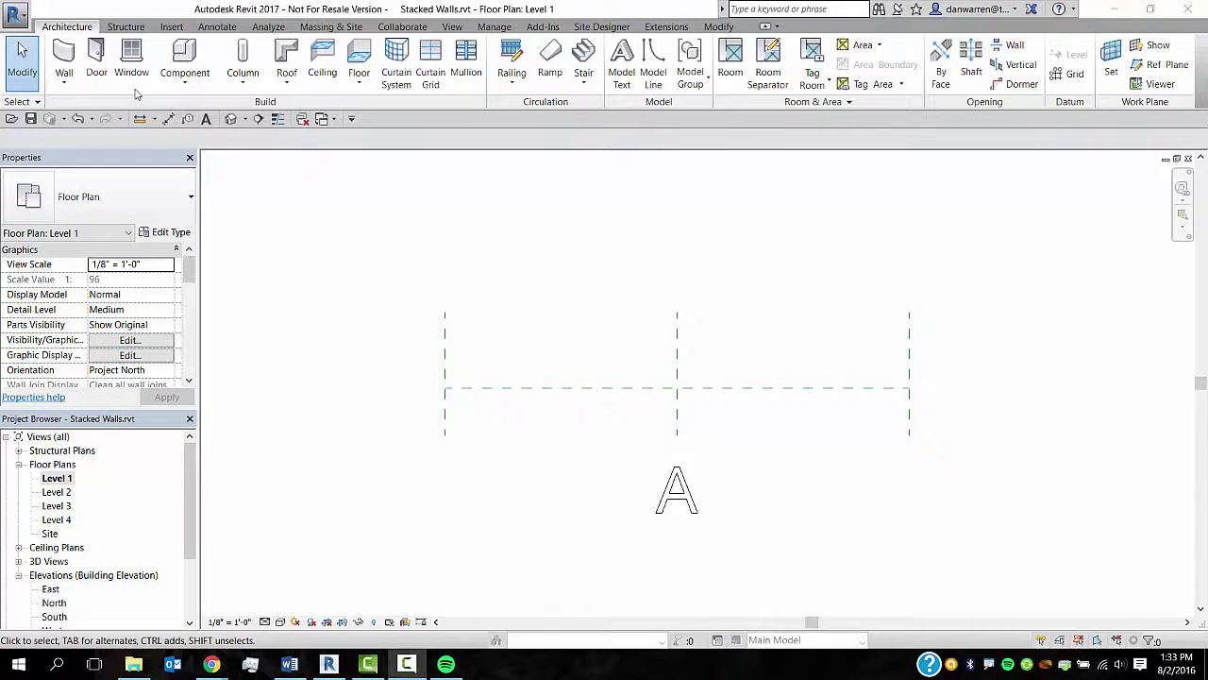
# Draw a 10' Exterior - Brick on Mtl. Stud wall from Level 1 to Level 2 along the right half of guide A.
pyautogui.click(63, 57)
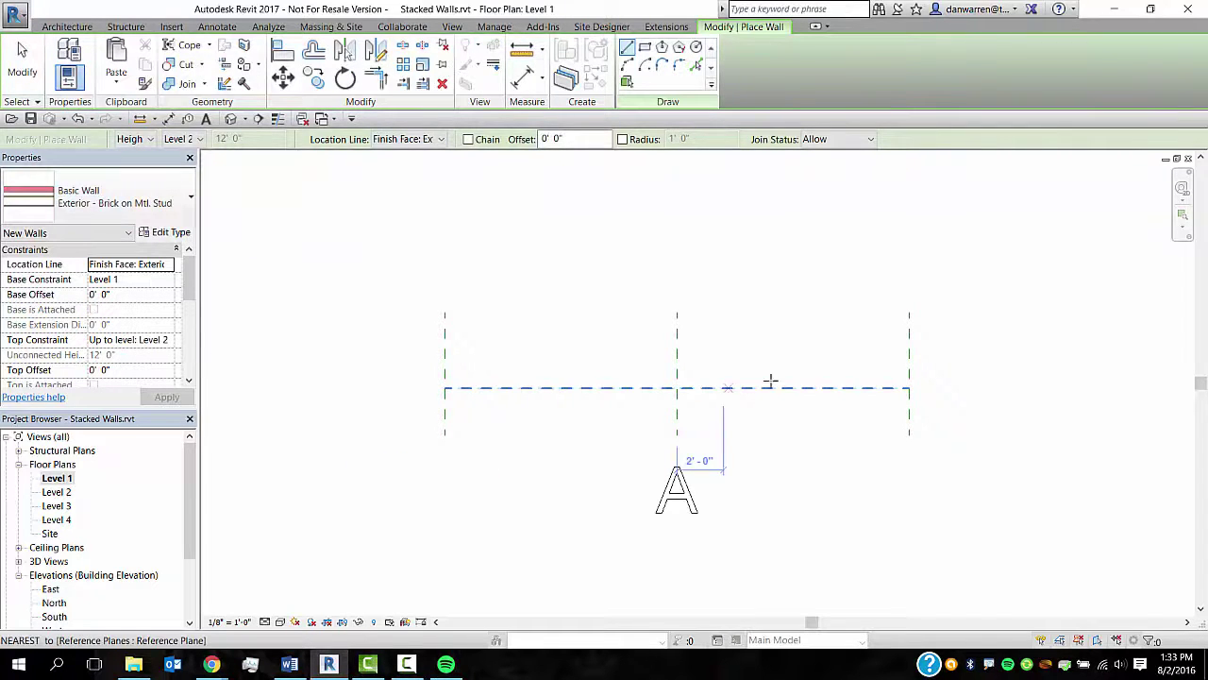
pyautogui.click(909, 388)
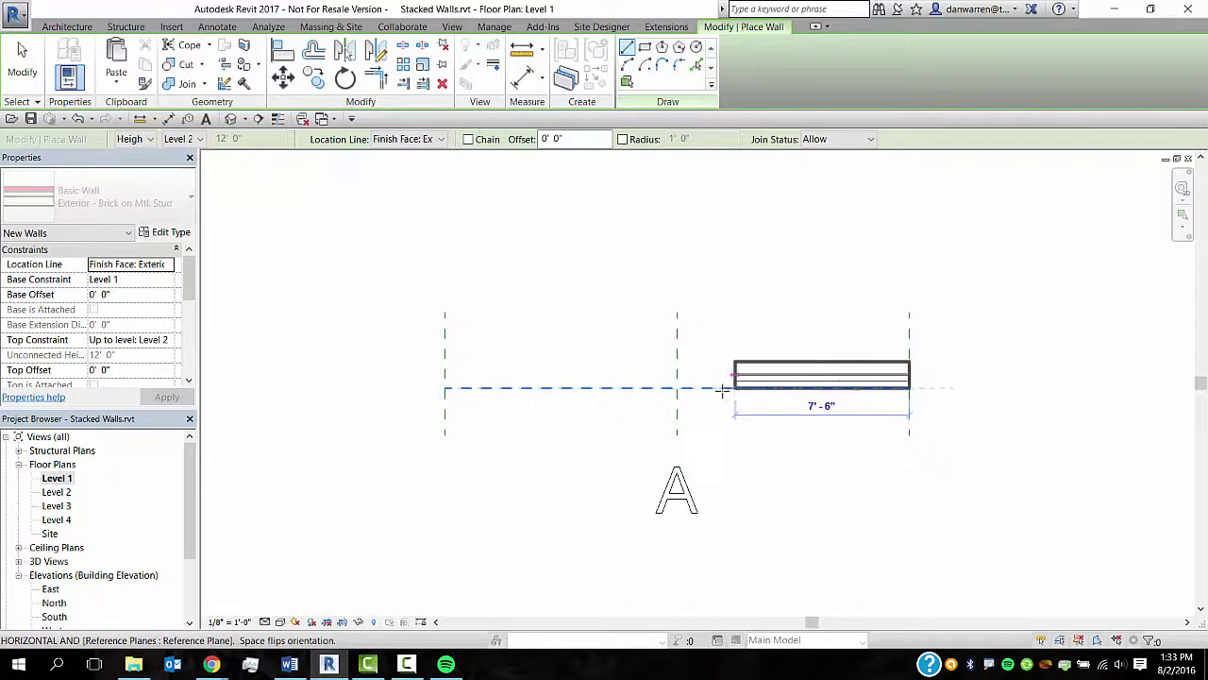
pyautogui.click(677, 388)
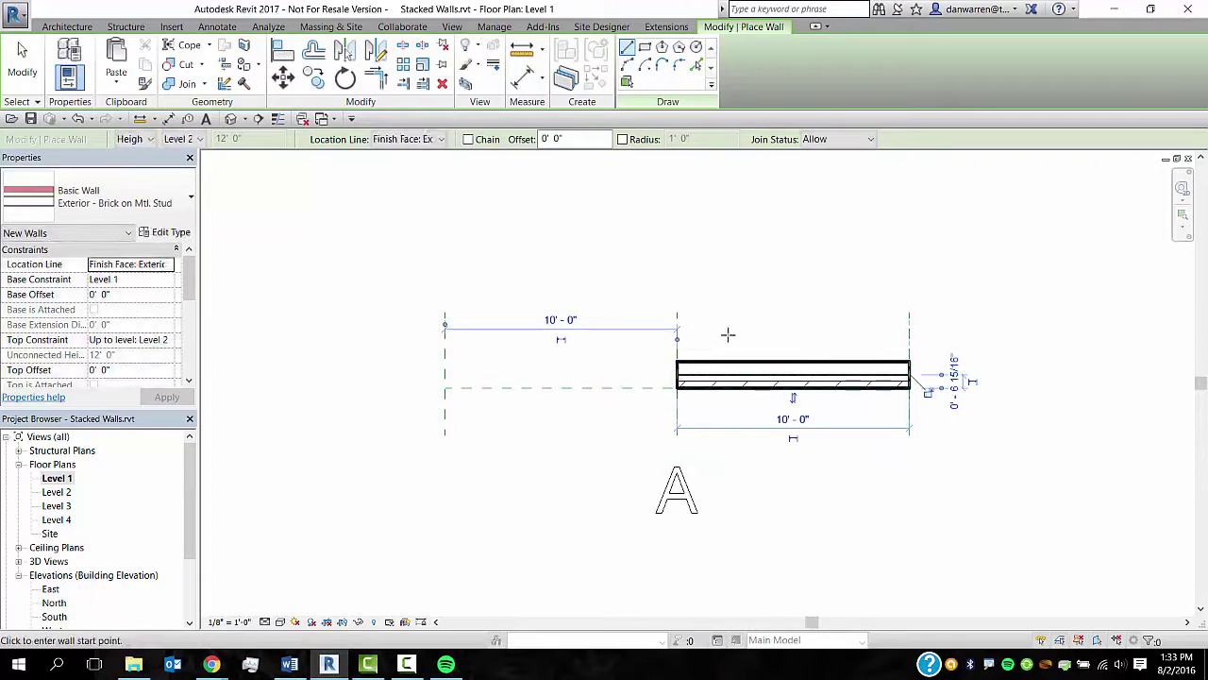
# Draw an Exterior - EIFS on Mtl. Stud wall from Level 2 to Level 3 directly above the first wall on guide A.
pyautogui.click(172, 200)
pyautogui.click(143, 467)
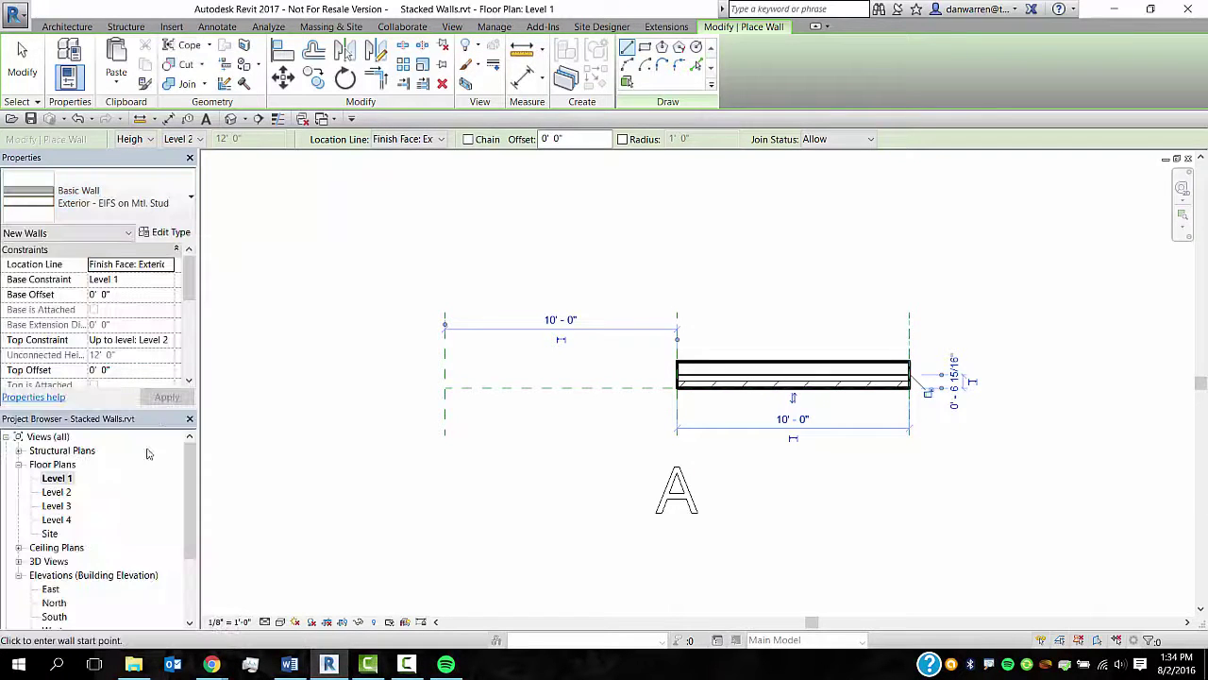
pyautogui.click(169, 280)
pyautogui.click(123, 306)
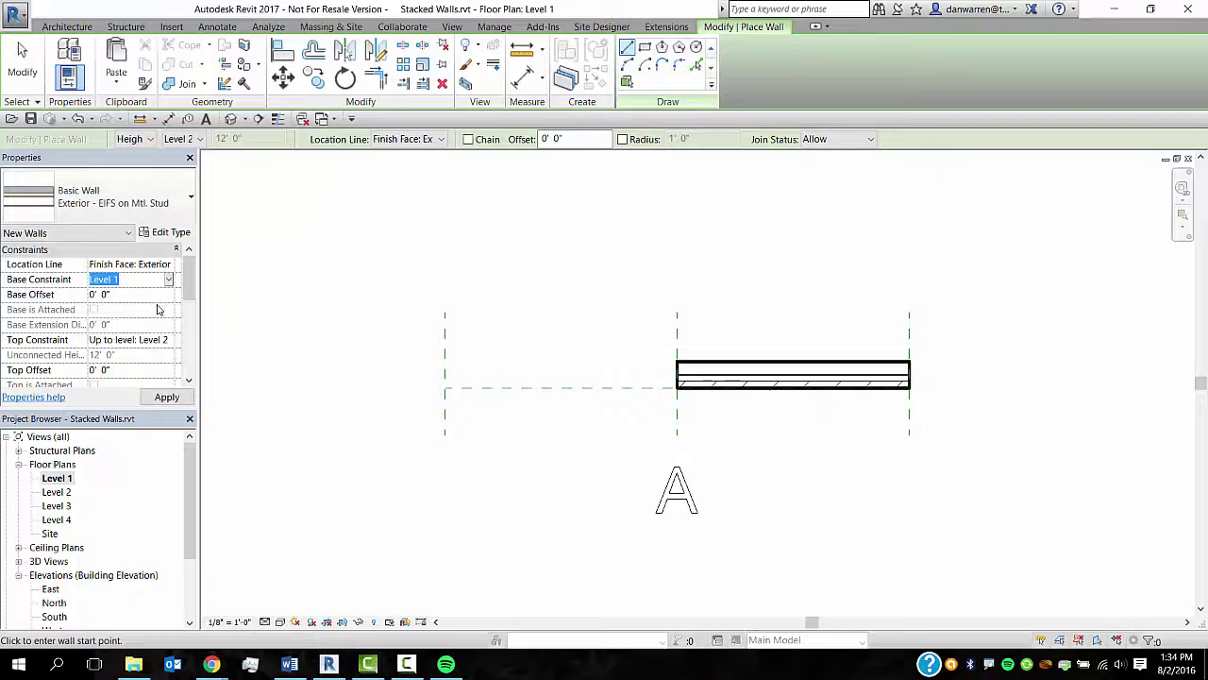
pyautogui.click(168, 340)
pyautogui.click(127, 391)
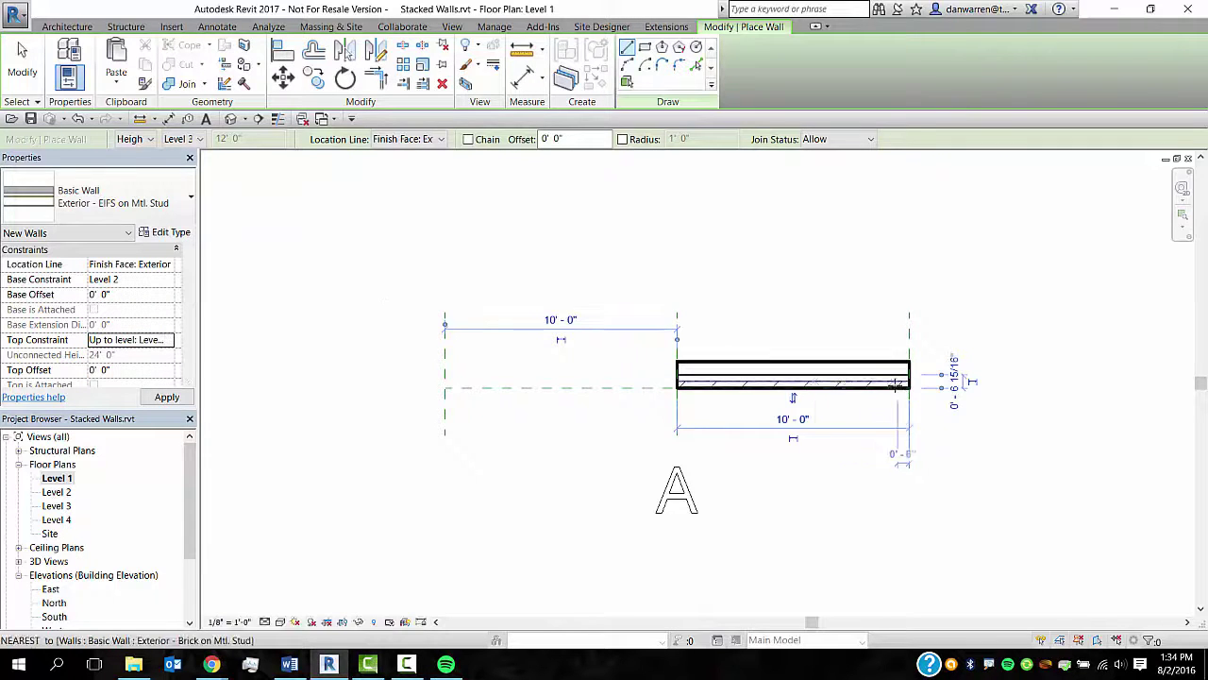
pyautogui.click(909, 387)
pyautogui.click(677, 375)
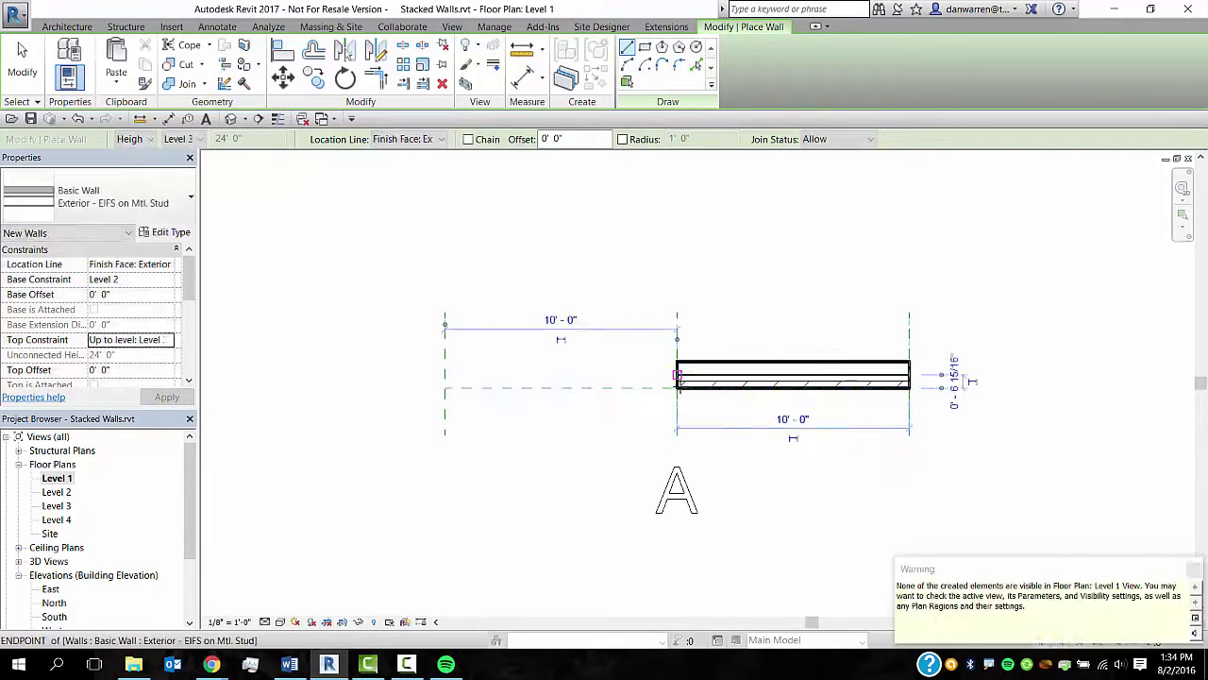
# Draw an Exterior - Brick on Mtl. Stud wall from Level 3 to Level 4 over the same right half of guide A.
pyautogui.click(170, 202)
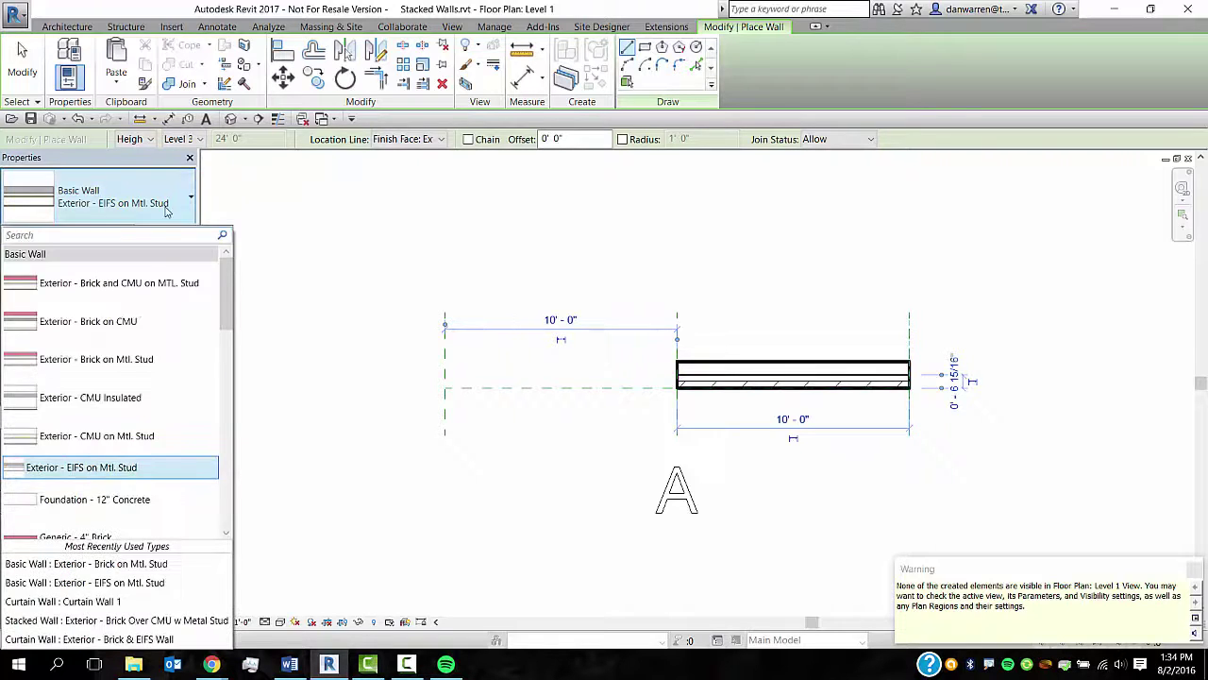
pyautogui.click(165, 358)
pyautogui.click(171, 282)
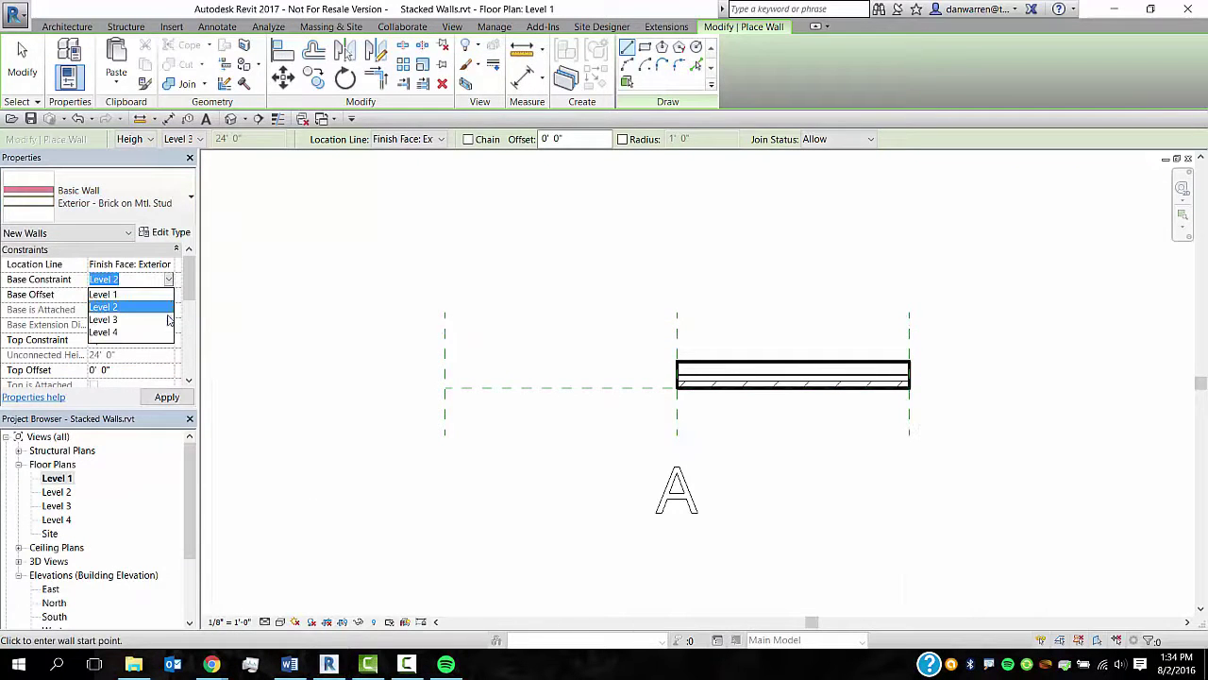
pyautogui.click(173, 320)
pyautogui.click(171, 340)
pyautogui.click(159, 404)
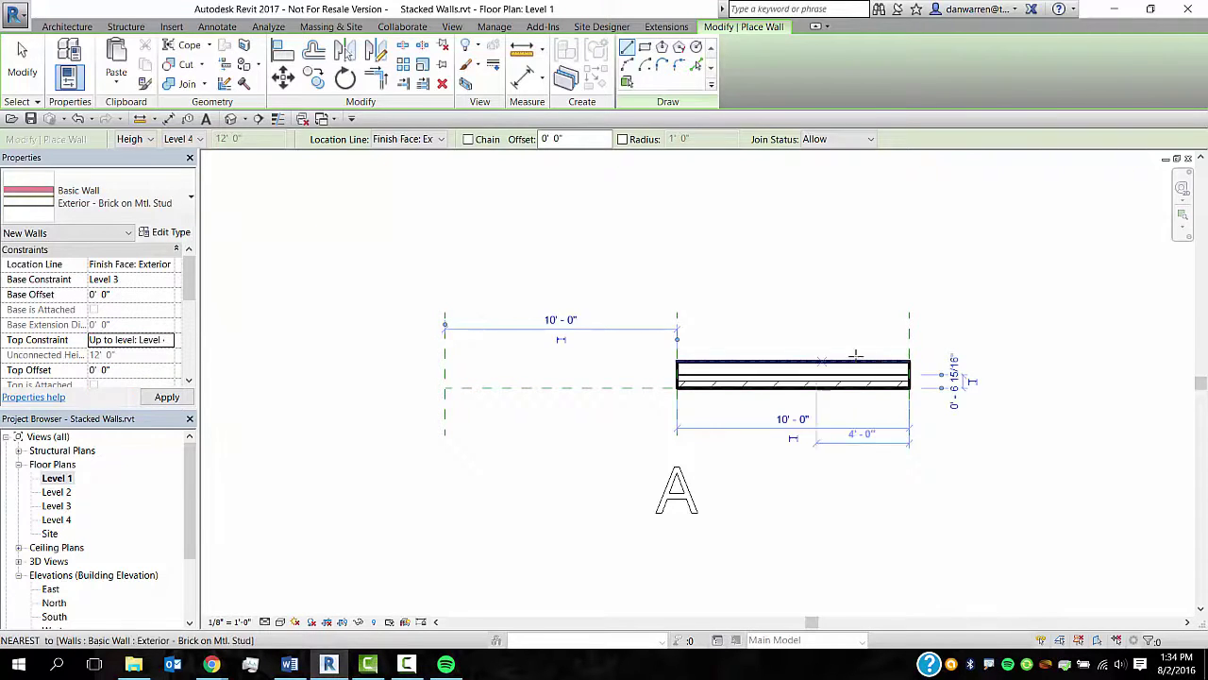
pyautogui.click(676, 387)
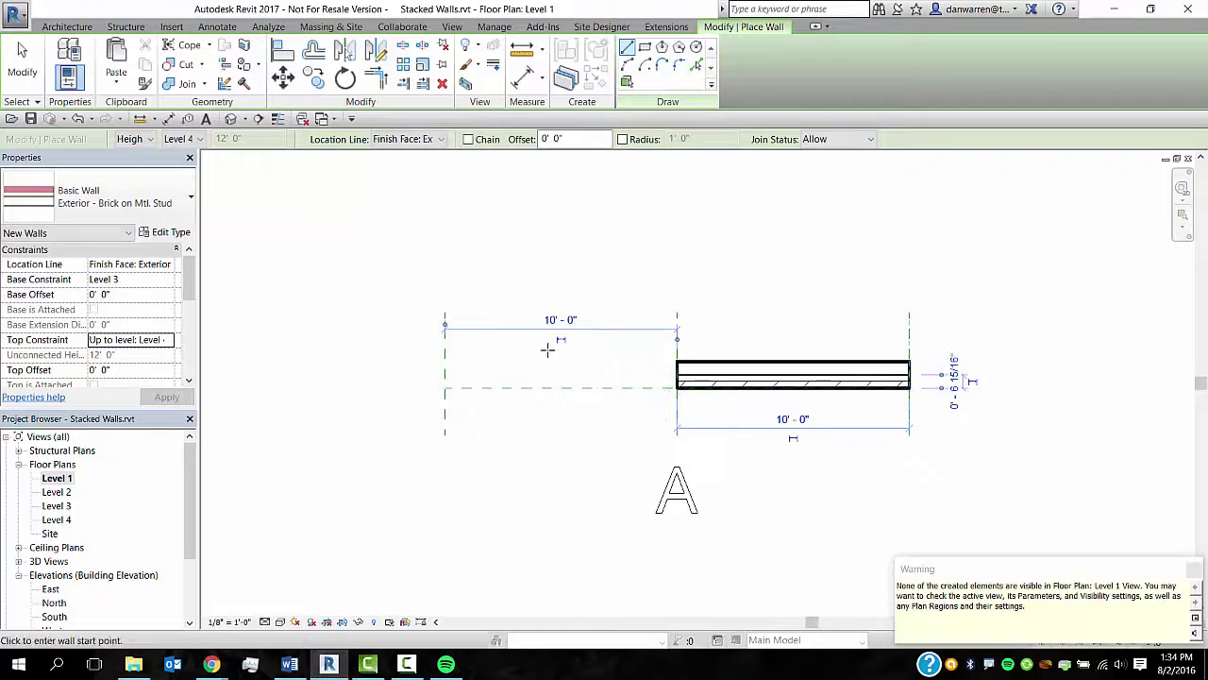
# Draw a 10' brick wall from Level 1 to Level 4 along the left half of guide A.
pyautogui.click(167, 283)
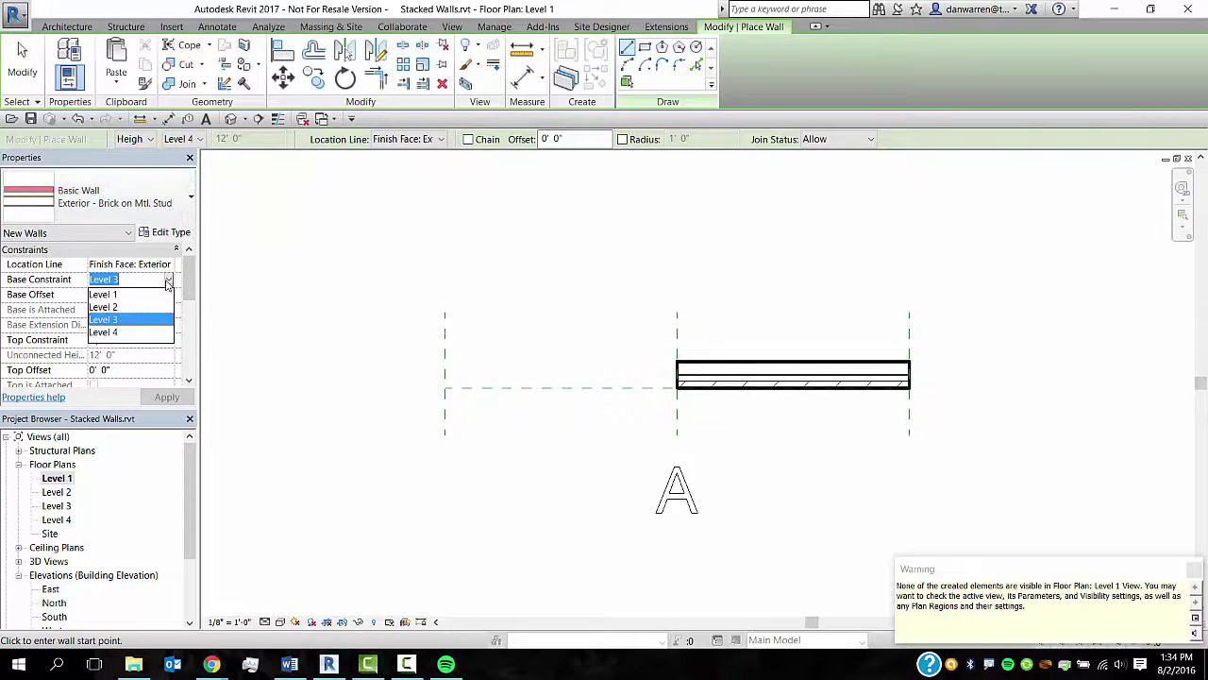
pyautogui.click(103, 293)
pyautogui.click(676, 387)
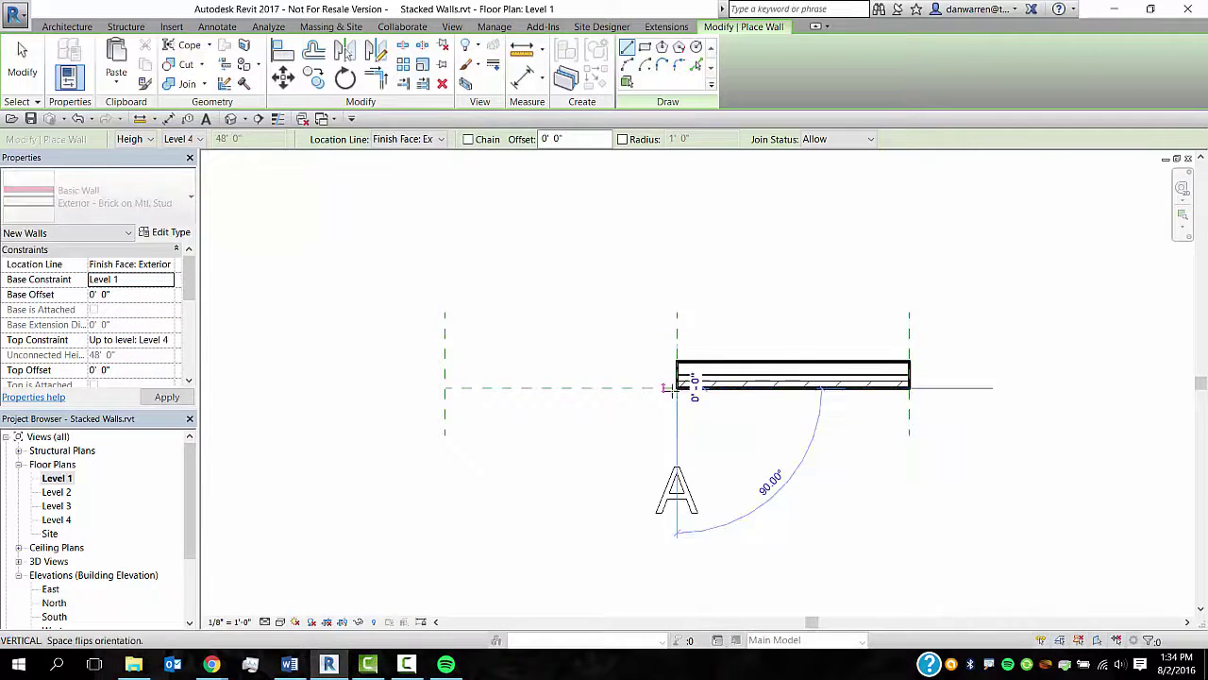
pyautogui.click(444, 387)
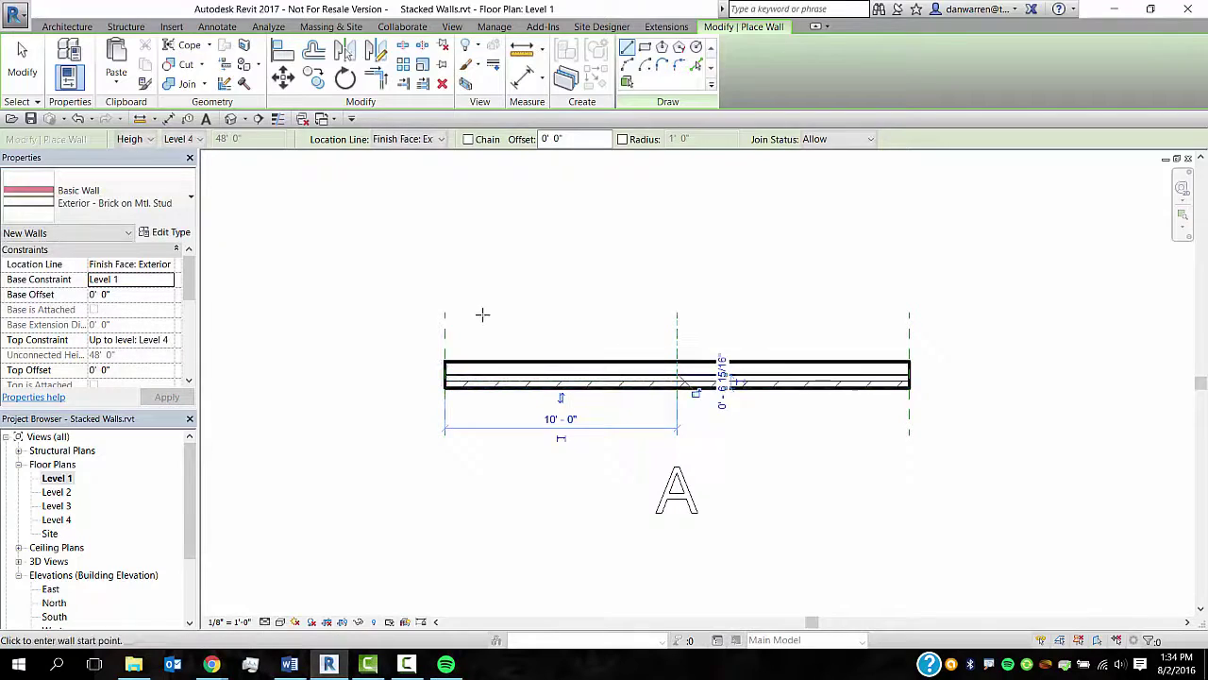
pyautogui.press('Escape')
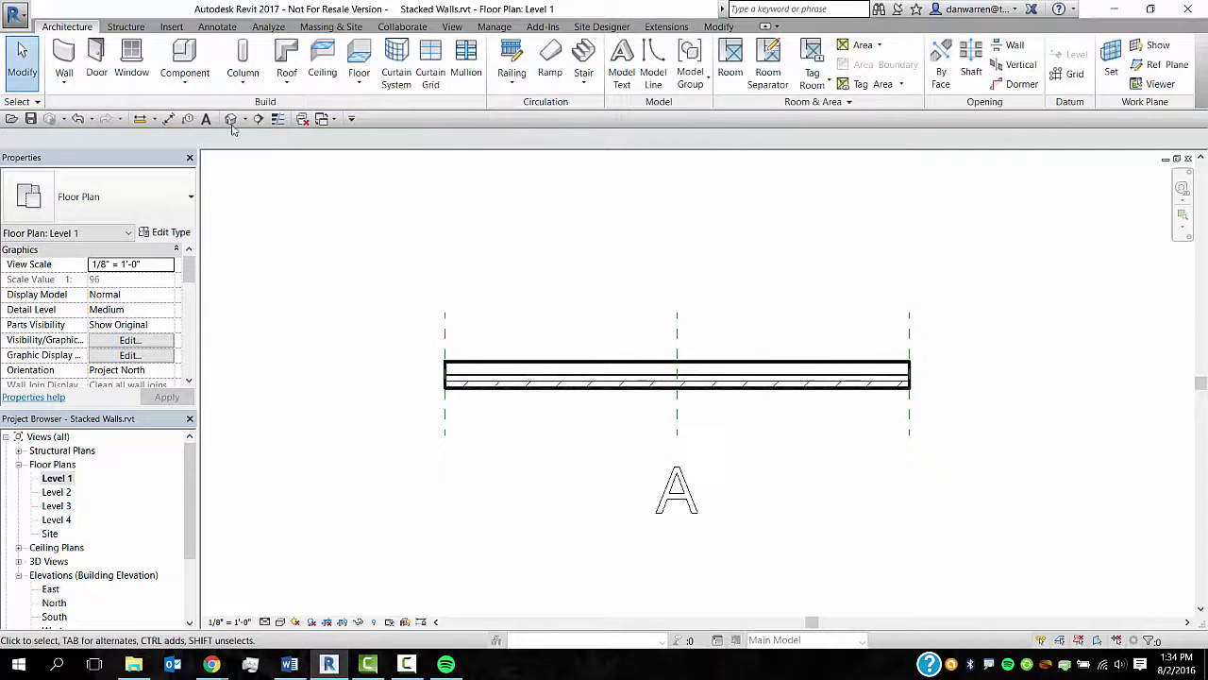
# Place a window midway along the left brick wall of guide A.
pyautogui.click(131, 62)
pyautogui.click(559, 382)
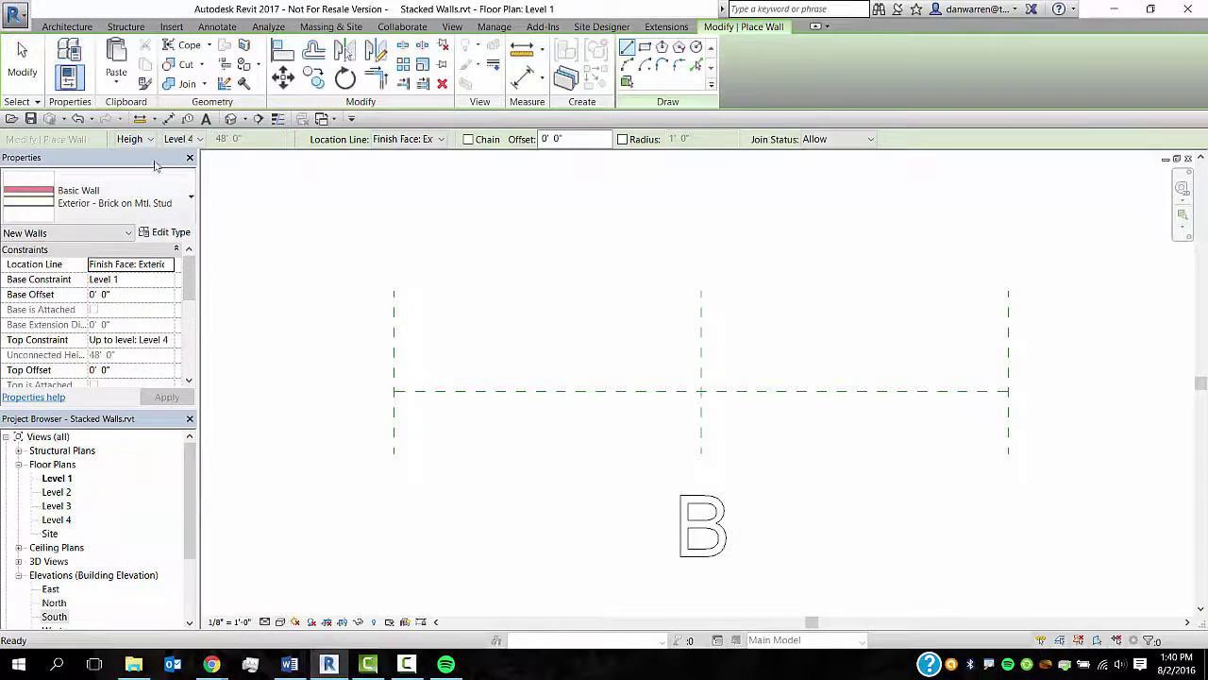
# Draw a 20' Exterior - Brick on Mtl. Stud wall from Level 1 to Level 4 along the full length of guide B.
pyautogui.click(162, 189)
pyautogui.click(171, 359)
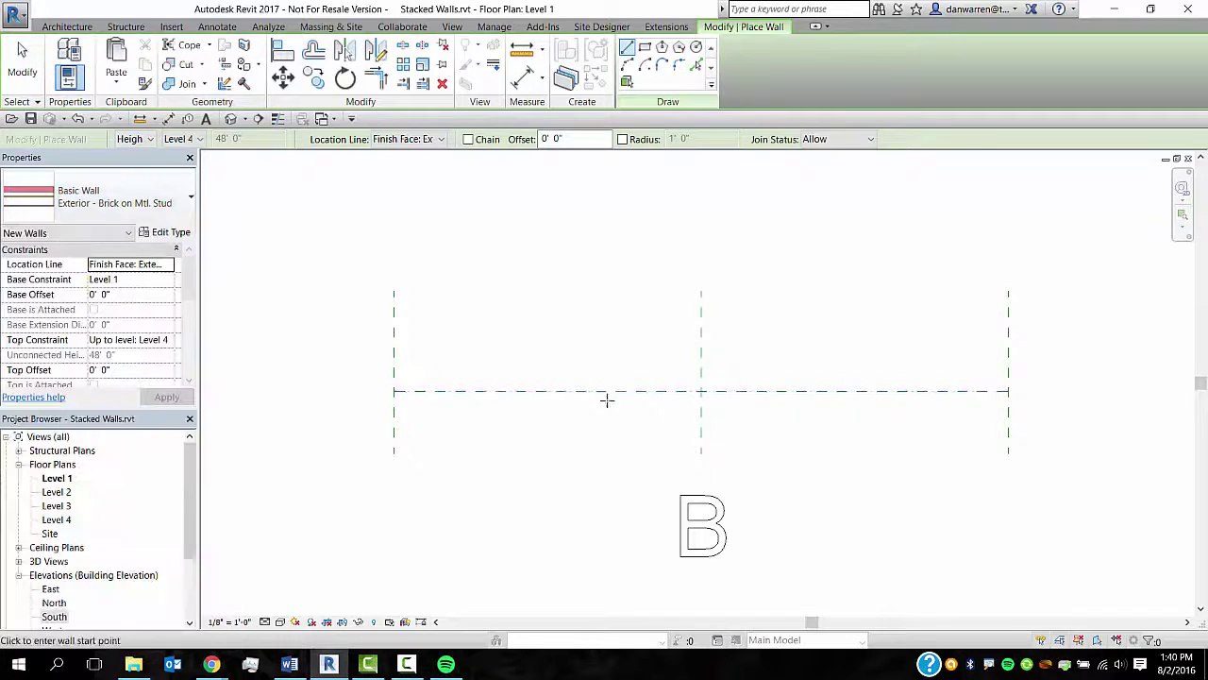
pyautogui.click(1008, 391)
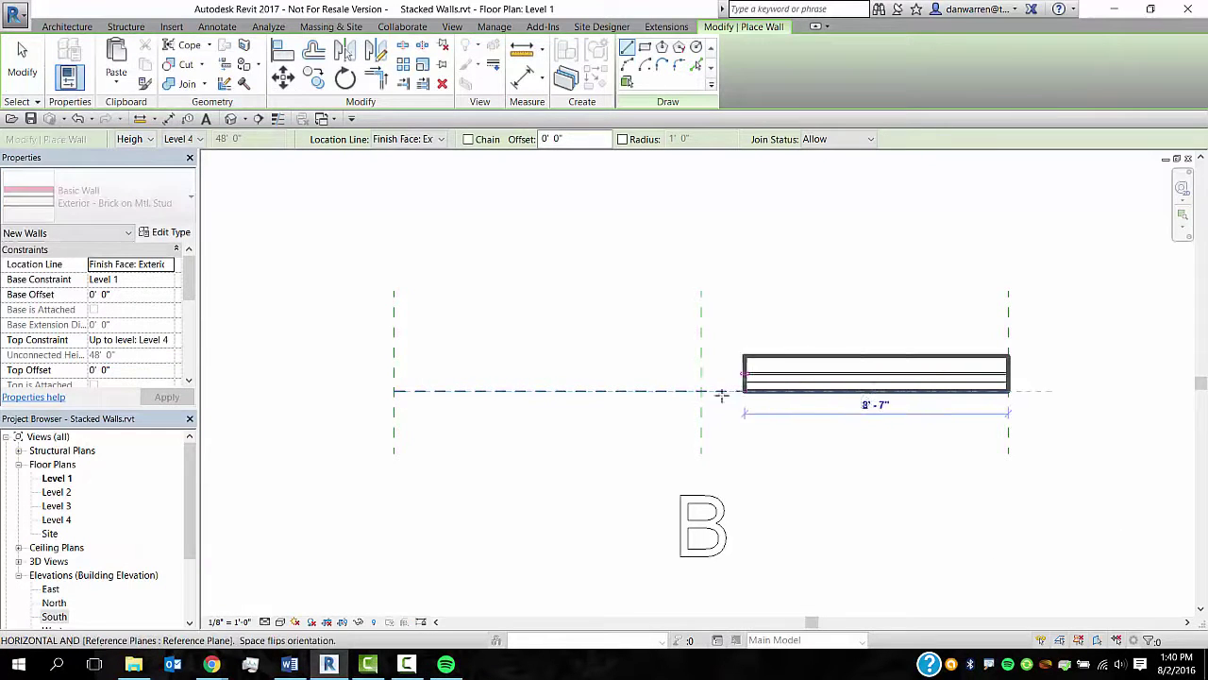
pyautogui.click(393, 390)
pyautogui.press('Escape')
pyautogui.press('Escape')
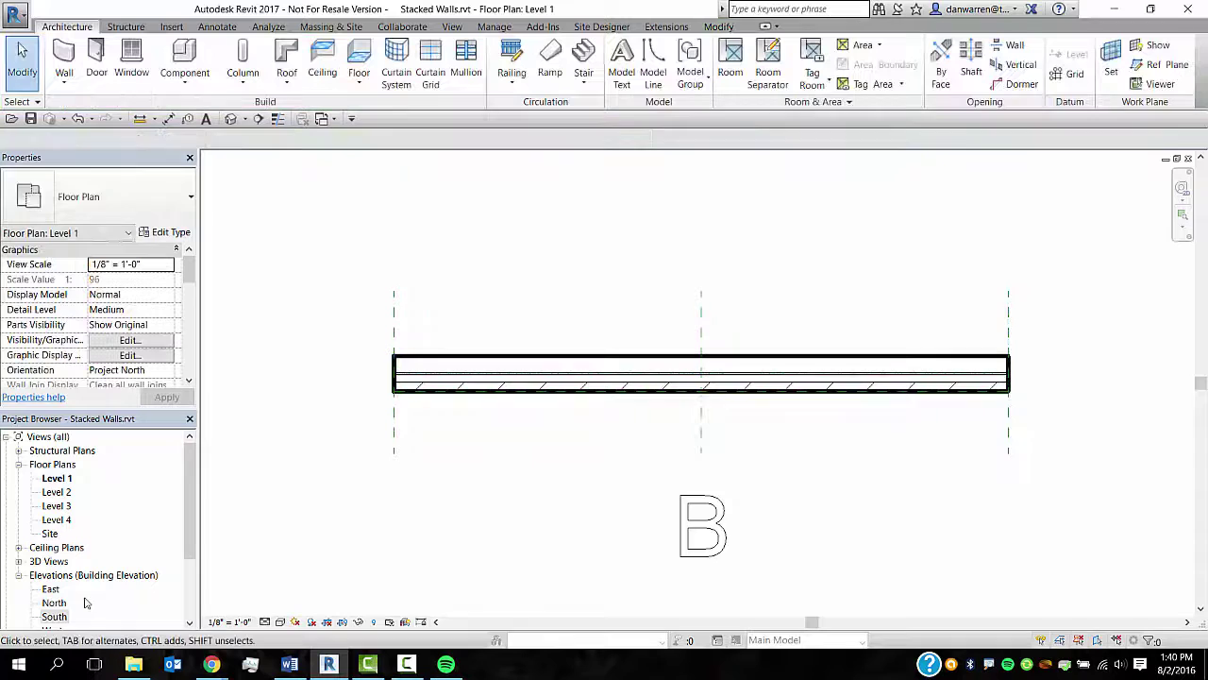
# In the South elevation, edit wall B's profile and sketch a notch outline in its right half between Level 2 and Level 3.
pyautogui.doubleClick(55, 616)
pyautogui.scroll(3, 963, 486)
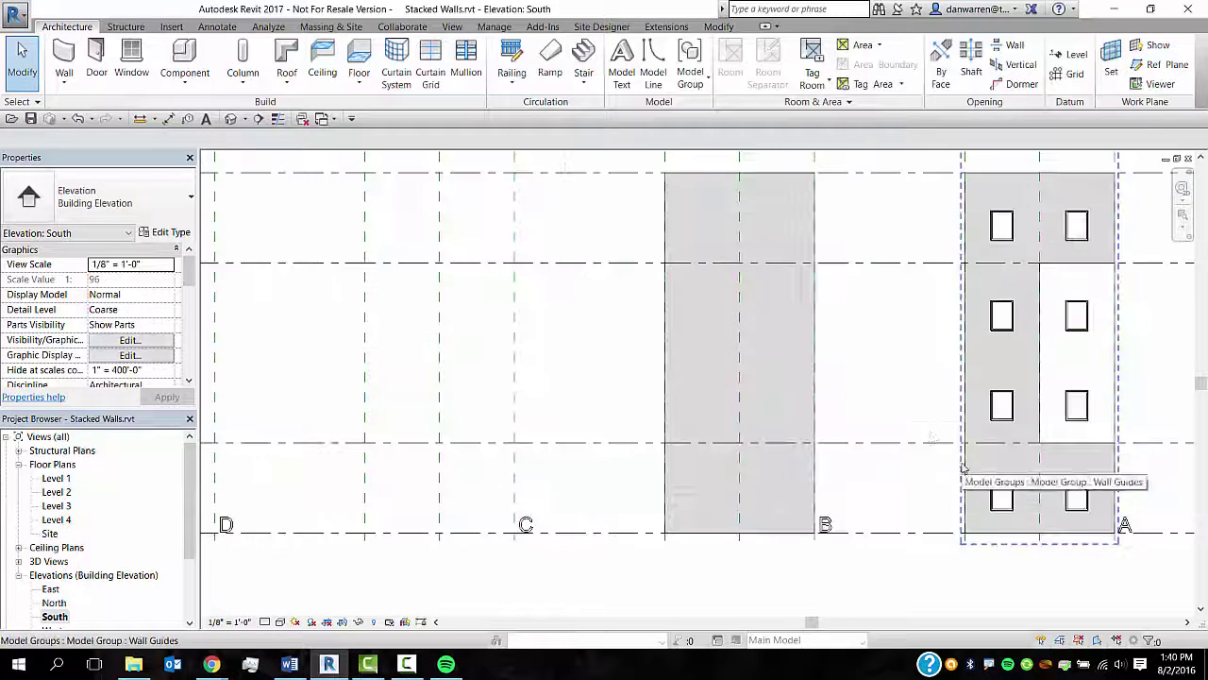
pyautogui.click(714, 380)
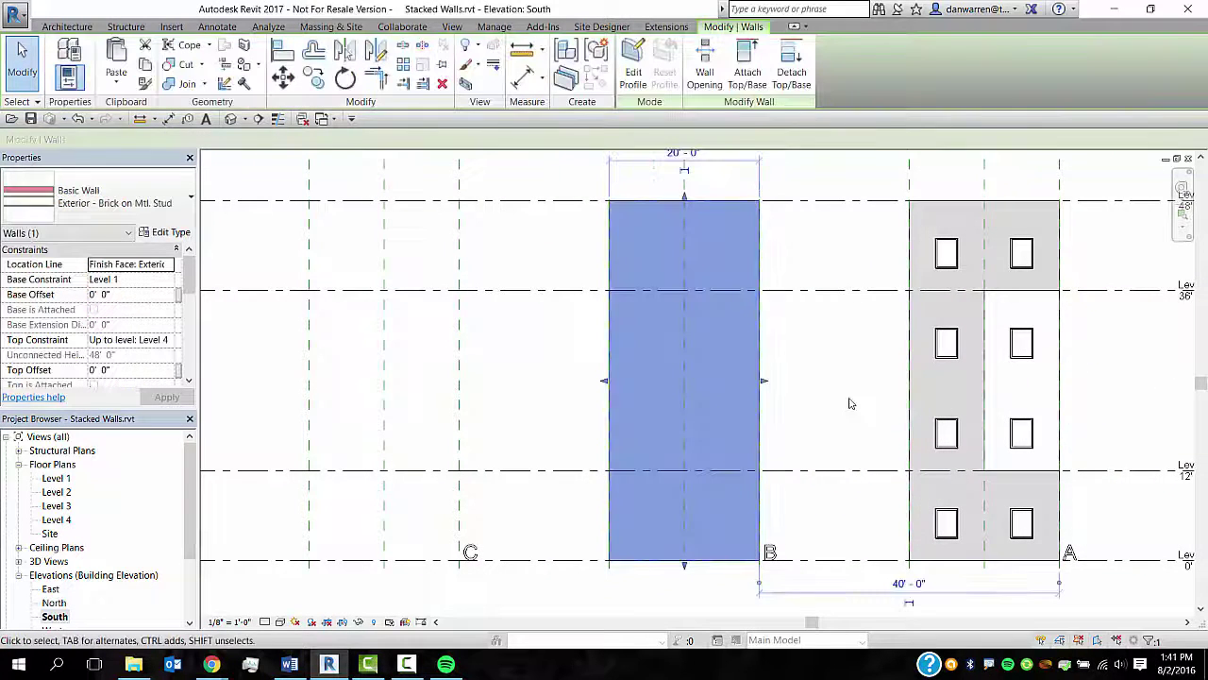
pyautogui.click(636, 63)
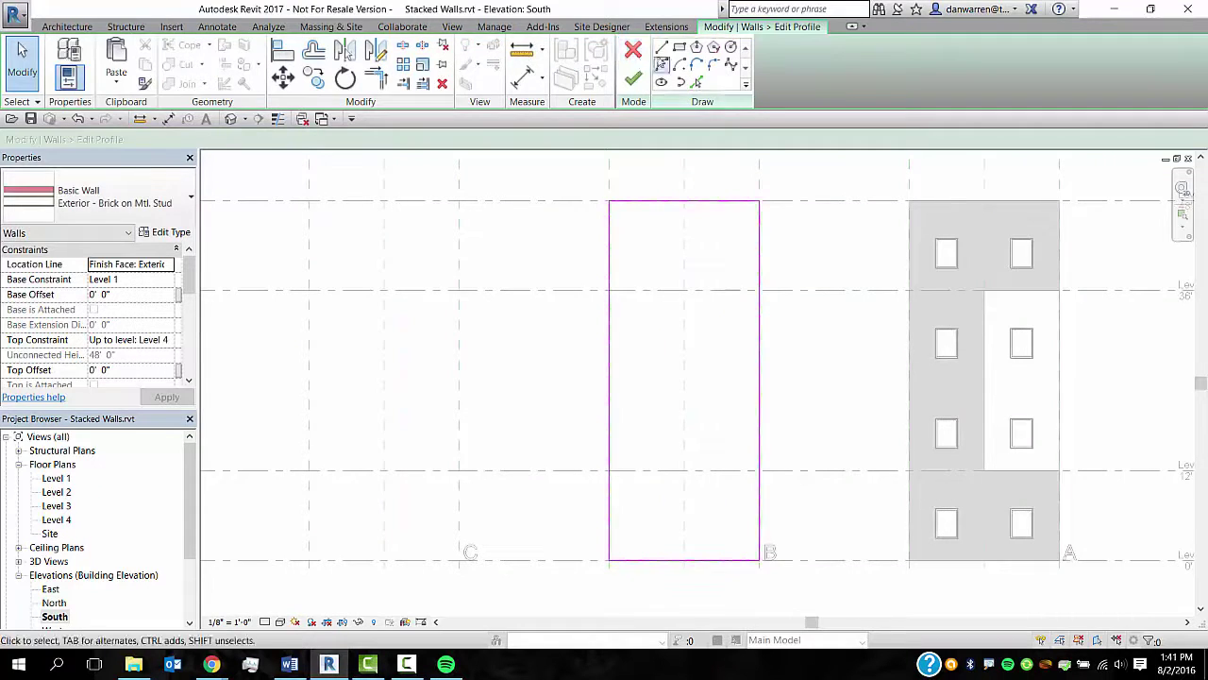
pyautogui.click(759, 288)
pyautogui.click(685, 290)
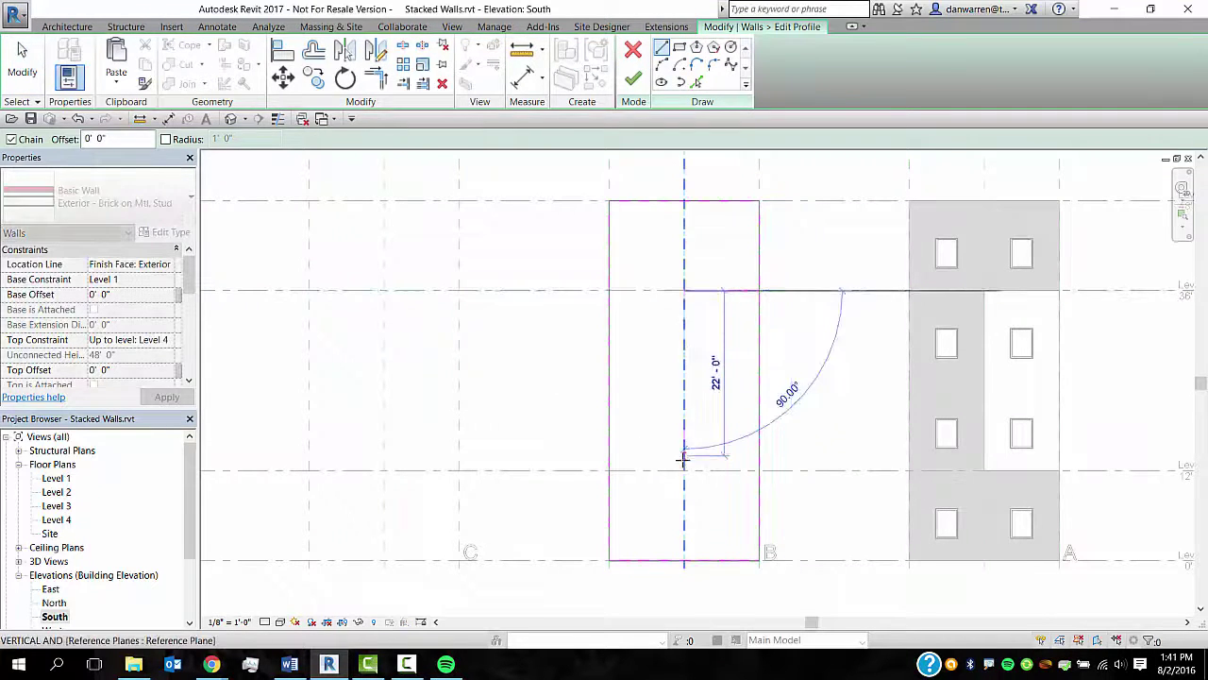
pyautogui.click(684, 469)
pyautogui.click(759, 469)
pyautogui.press('Escape')
pyautogui.press('Escape')
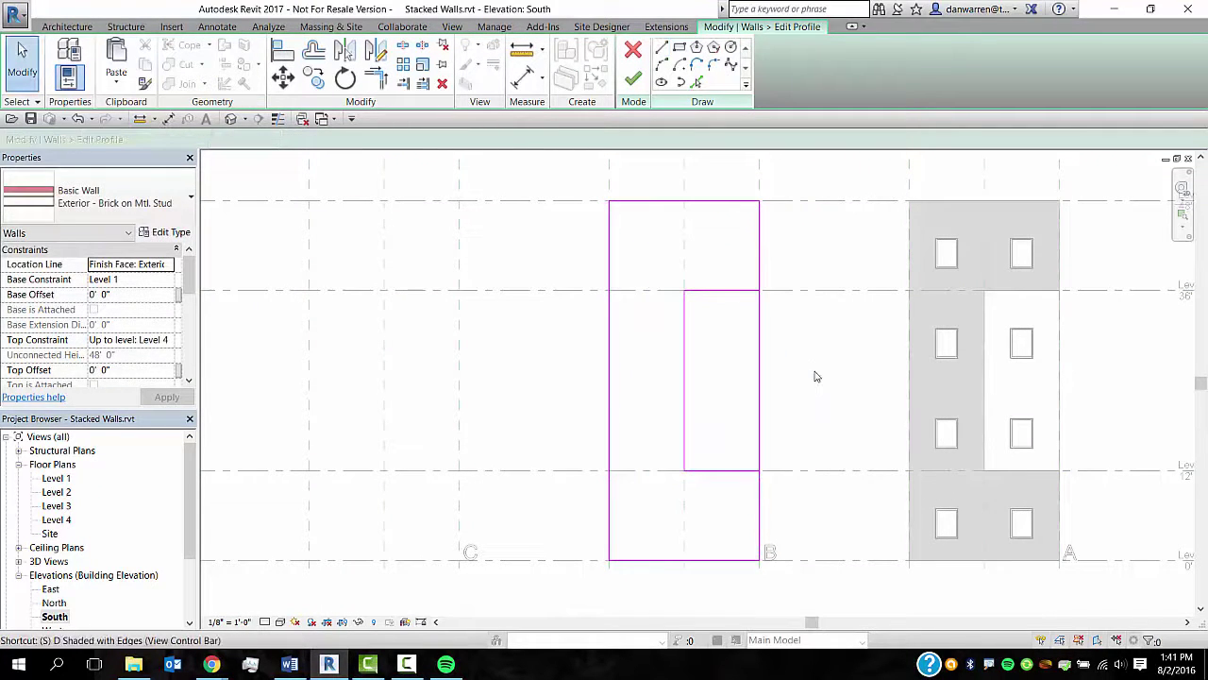
# Split wall B's right profile edge, trim it to the notch lines to leave a C-shaped outline, and finish the profile edit.
pyautogui.press('s')
pyautogui.press('l')
pyautogui.click(761, 377)
pyautogui.press('Delete')
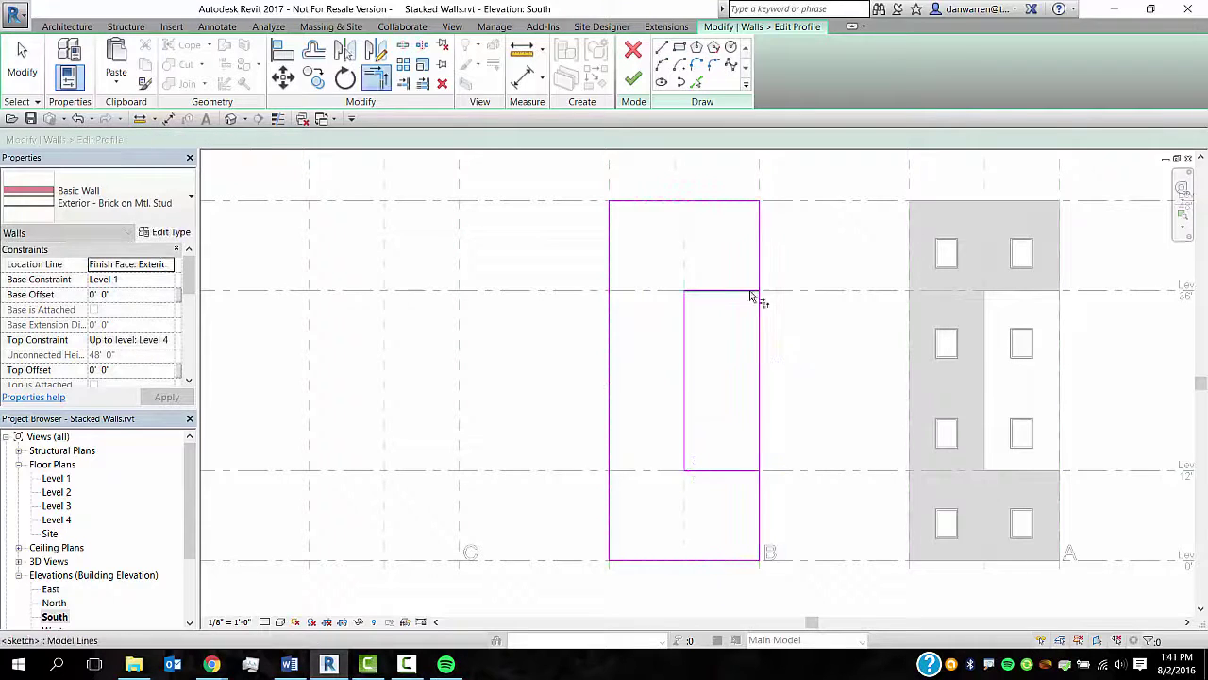
pyautogui.press('t')
pyautogui.press('r')
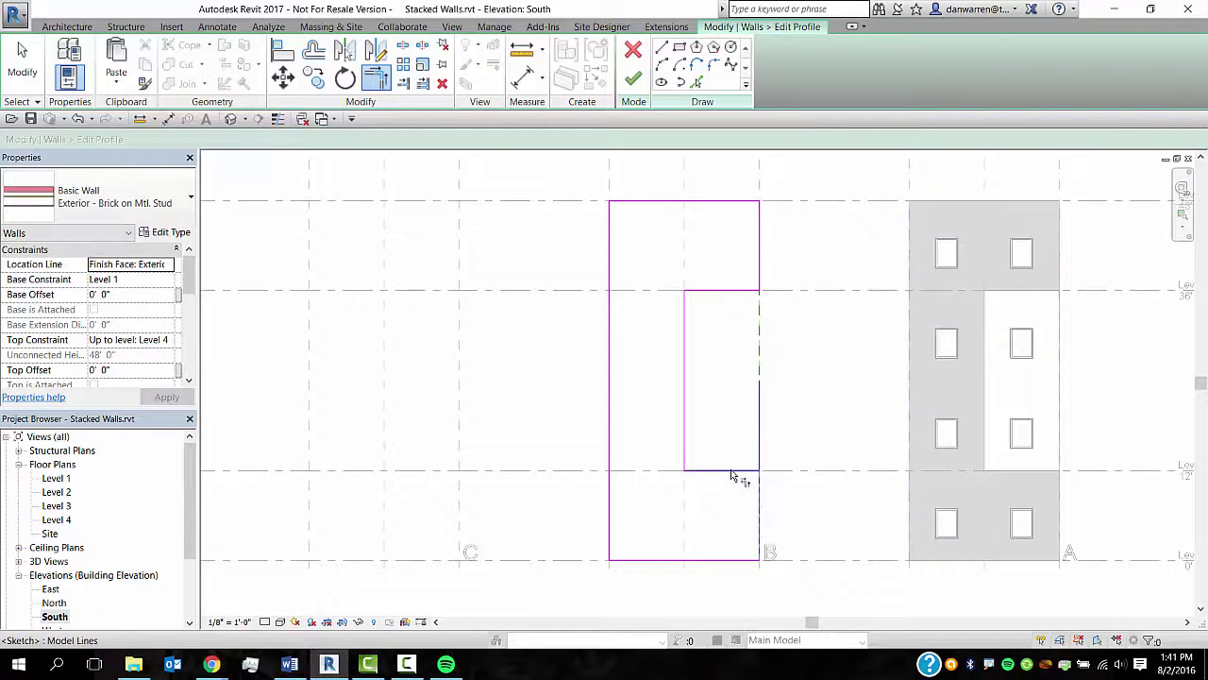
pyautogui.press('Escape')
pyautogui.press('Escape')
pyautogui.click(633, 78)
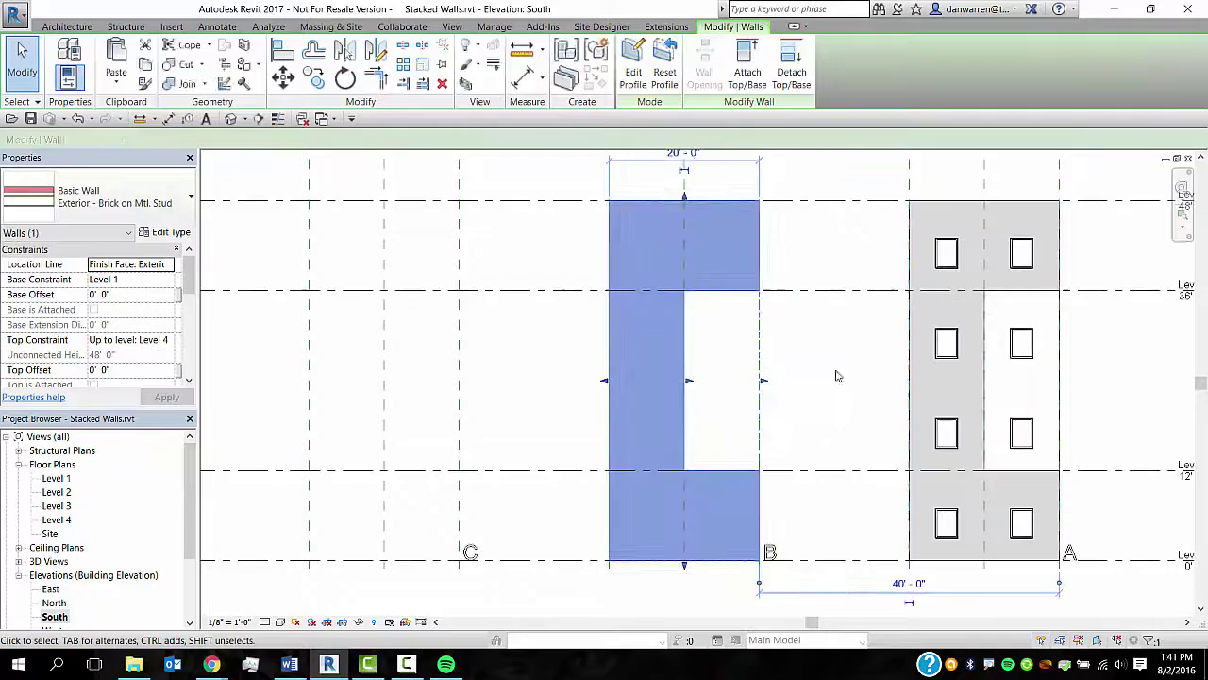
pyautogui.press('Escape')
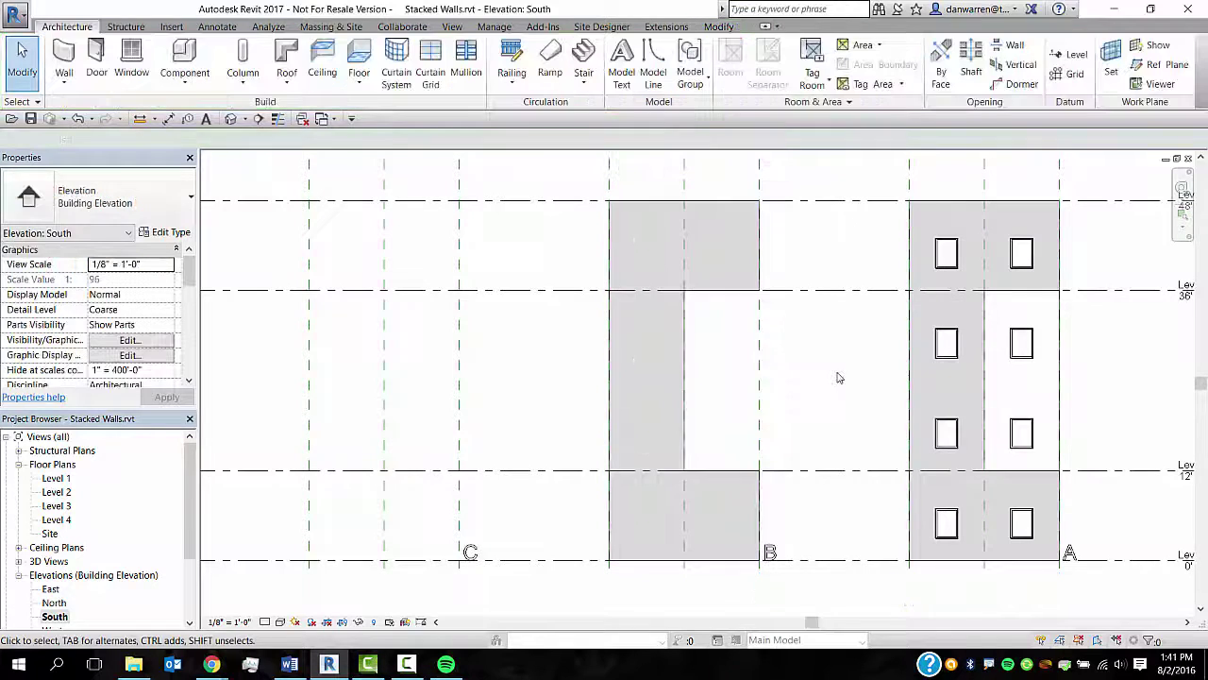
# In the Level 2 plan, draw a 10' Exterior - EIFS on Mtl. Stud wall up to Level 3 in guide B's right half, and open the South elevation.
pyautogui.doubleClick(57, 492)
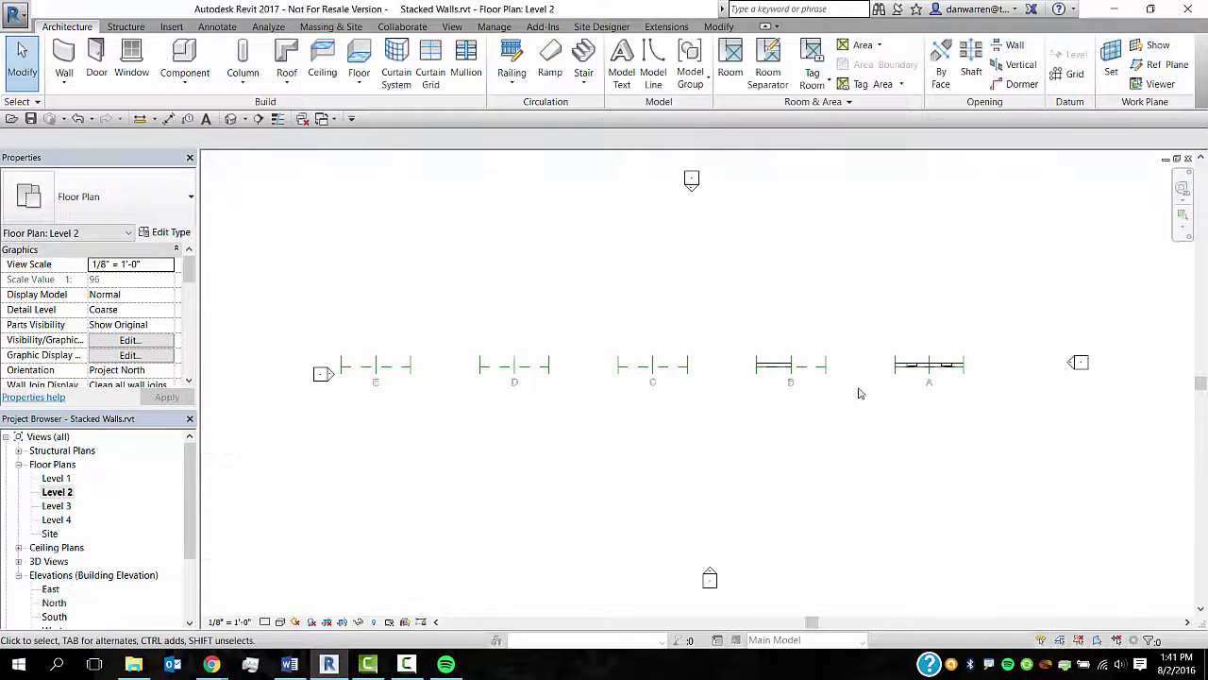
pyautogui.scroll(5, 859, 392)
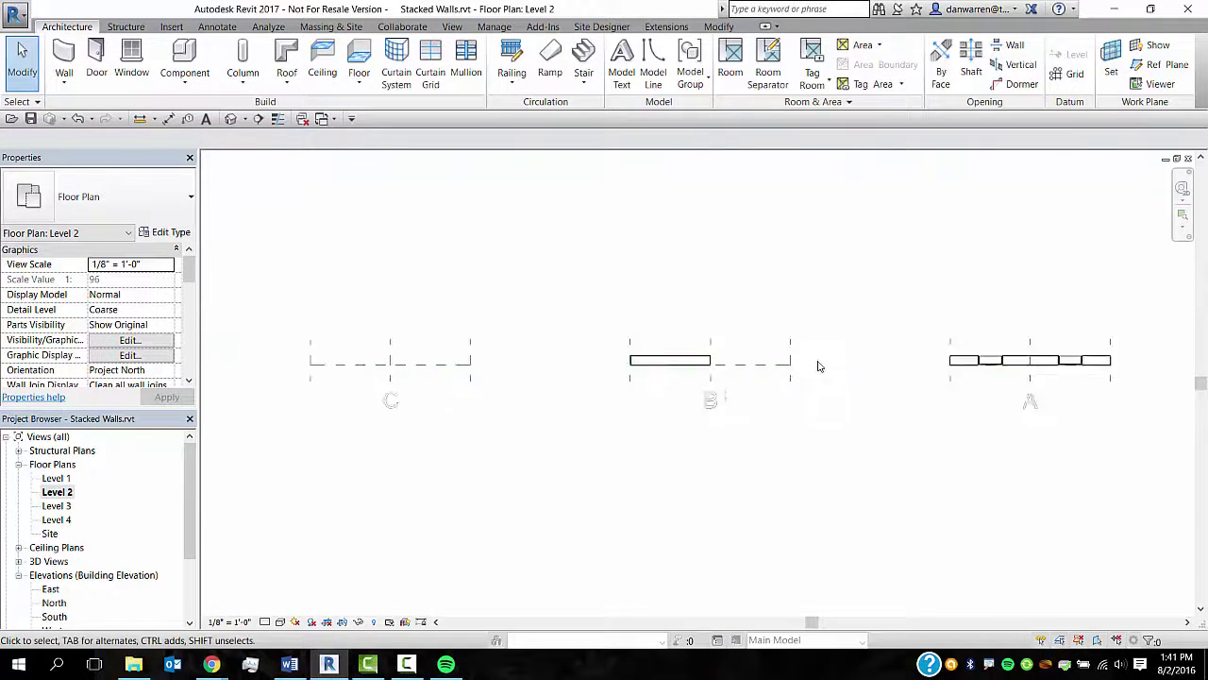
pyautogui.click(64, 58)
pyautogui.click(132, 208)
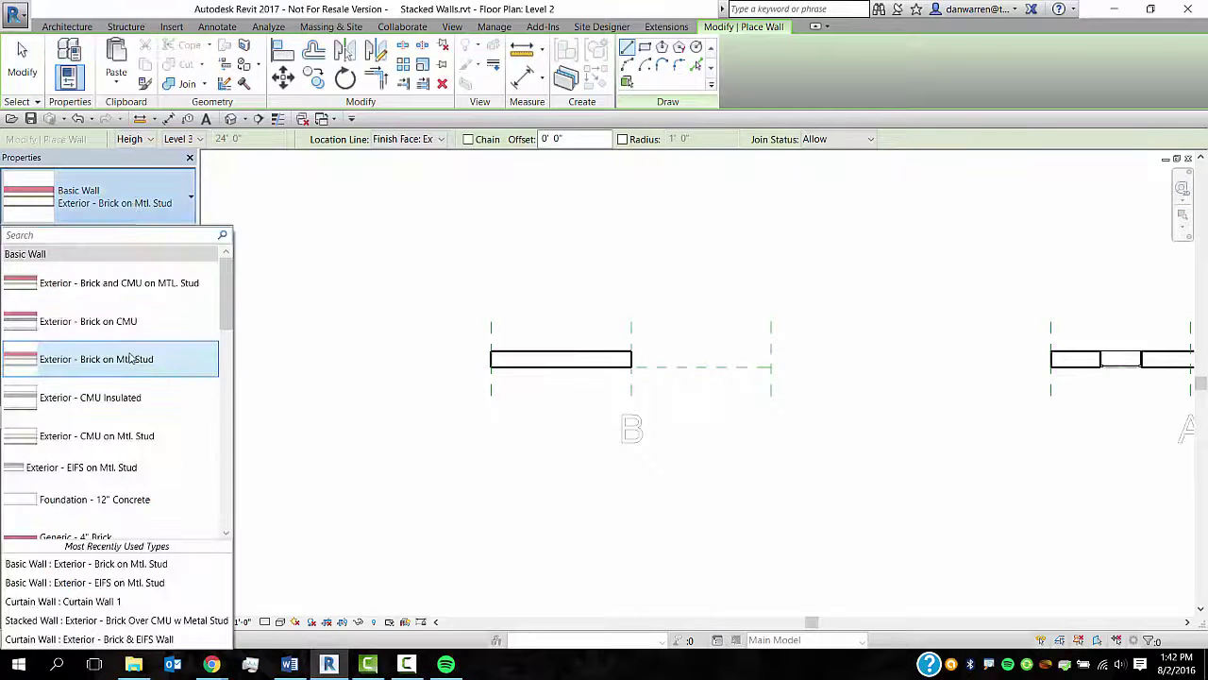
pyautogui.click(135, 467)
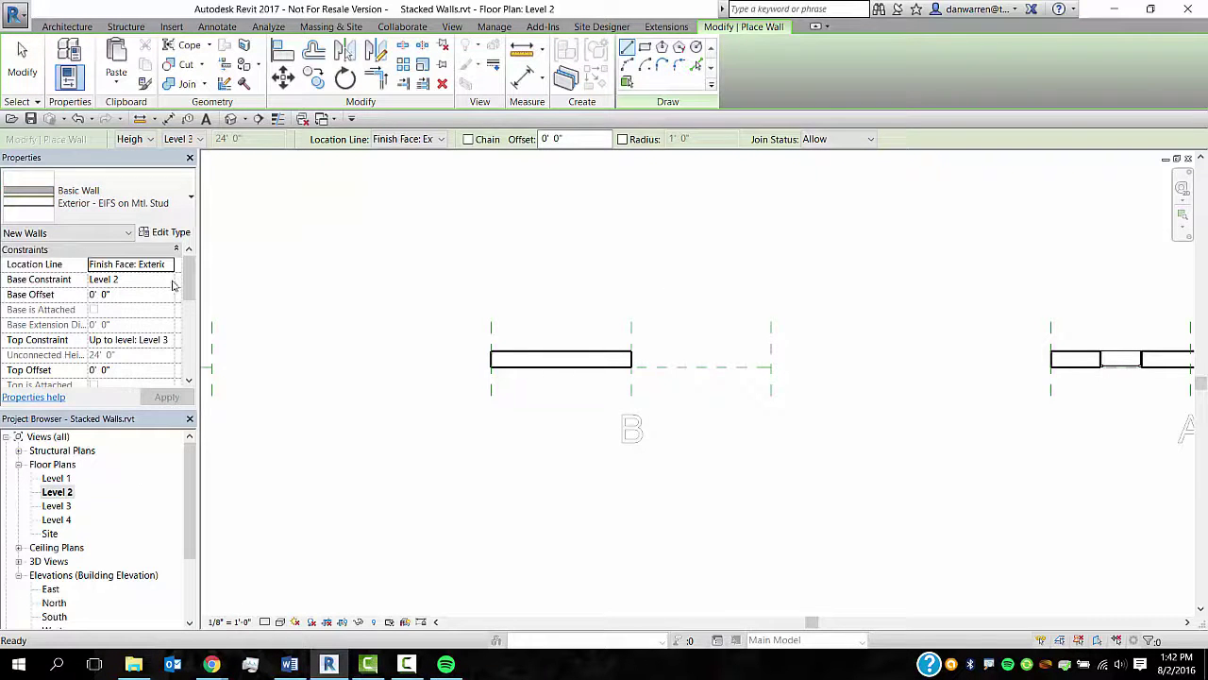
pyautogui.click(771, 366)
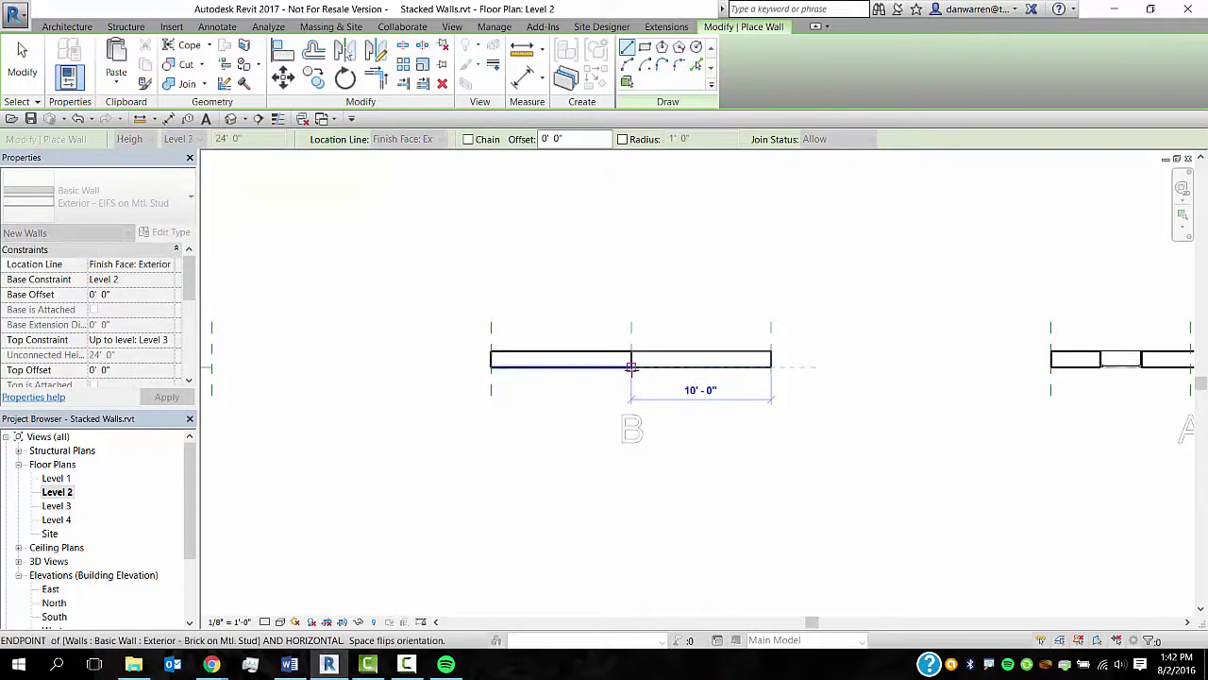
pyautogui.click(631, 366)
pyautogui.press('Escape')
pyautogui.press('Escape')
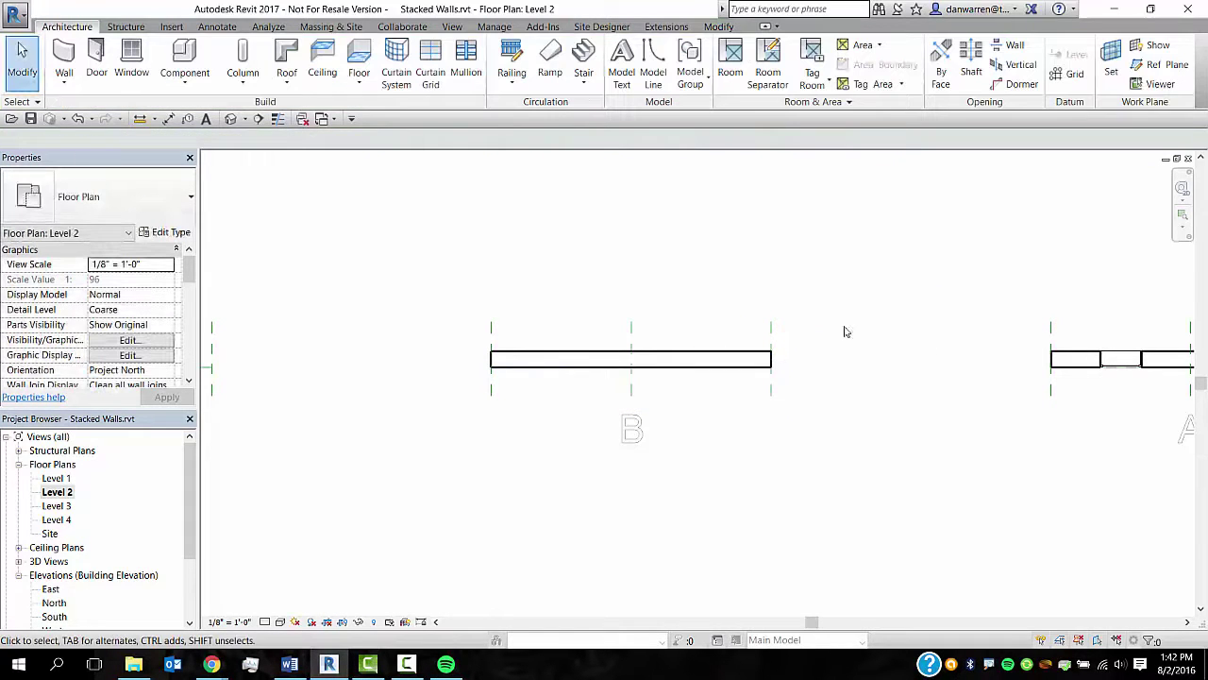
pyautogui.doubleClick(54, 616)
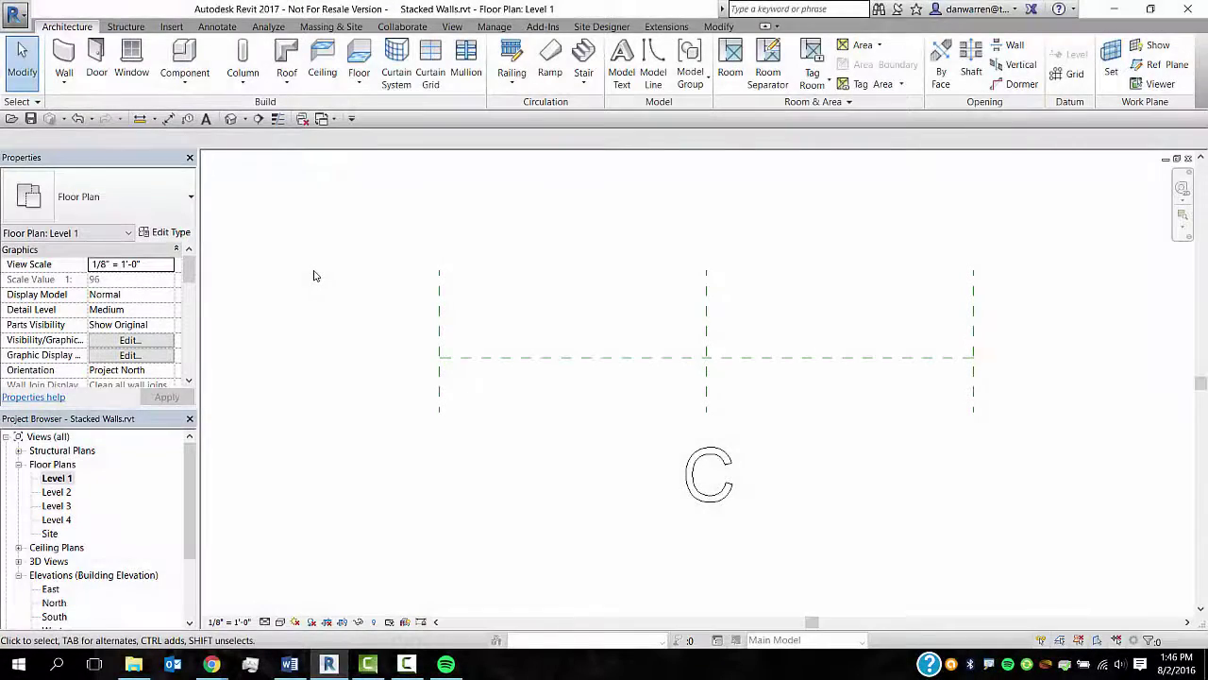
# Start a wall for guide C in the Level 1 plan with the stacked wall type Exterior - Brick Over CMU w Metal Stud.
pyautogui.click(64, 58)
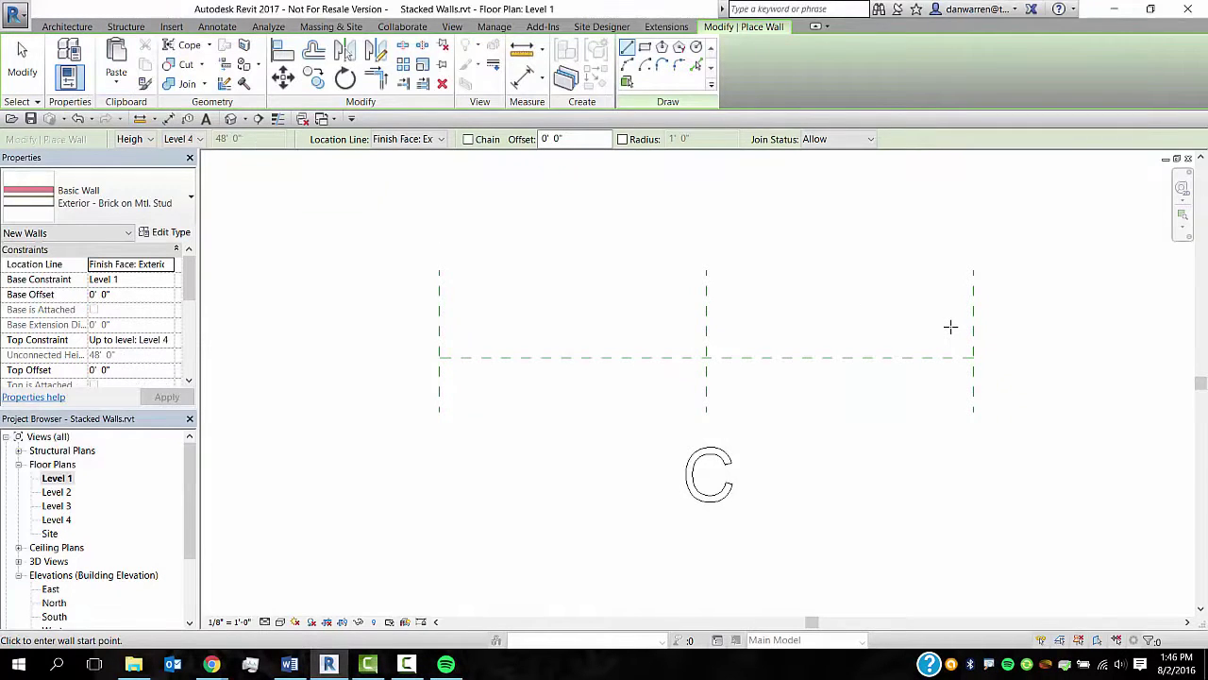
pyautogui.click(141, 198)
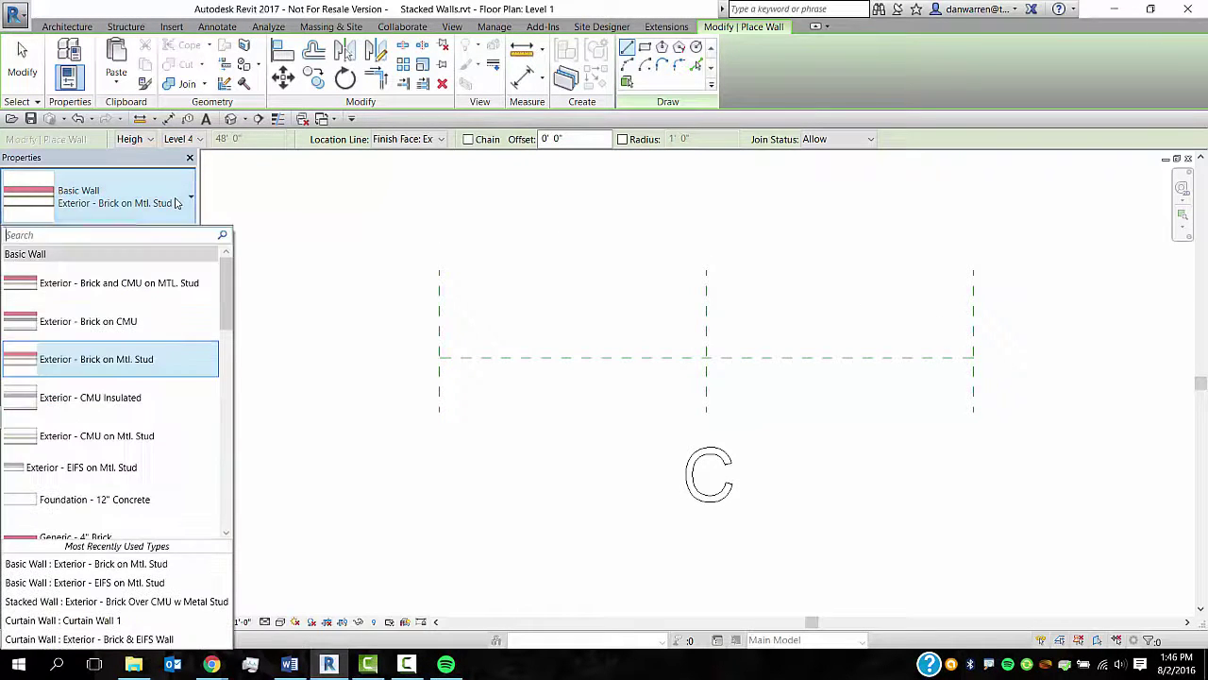
pyautogui.scroll(-10, 161, 386)
pyautogui.scroll(-5, 161, 385)
pyautogui.click(159, 521)
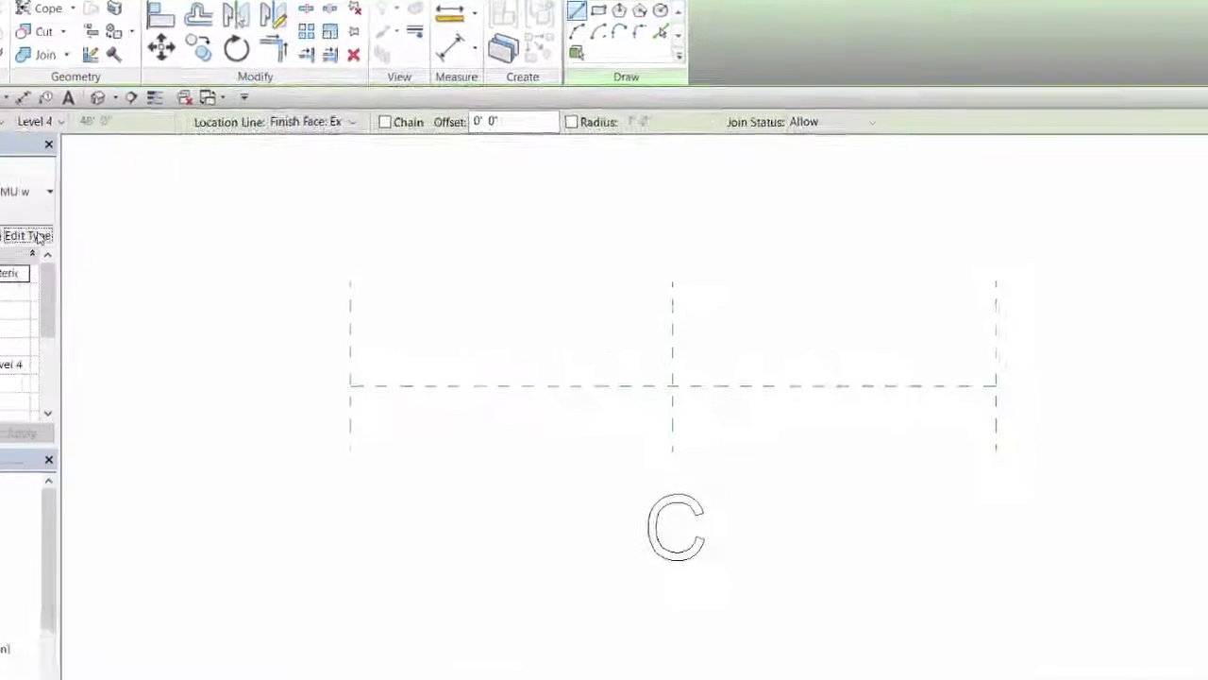
# Examine the stacked wall type's assembly, checking each stacked component's wall type and height against the section preview.
pyautogui.click(177, 233)
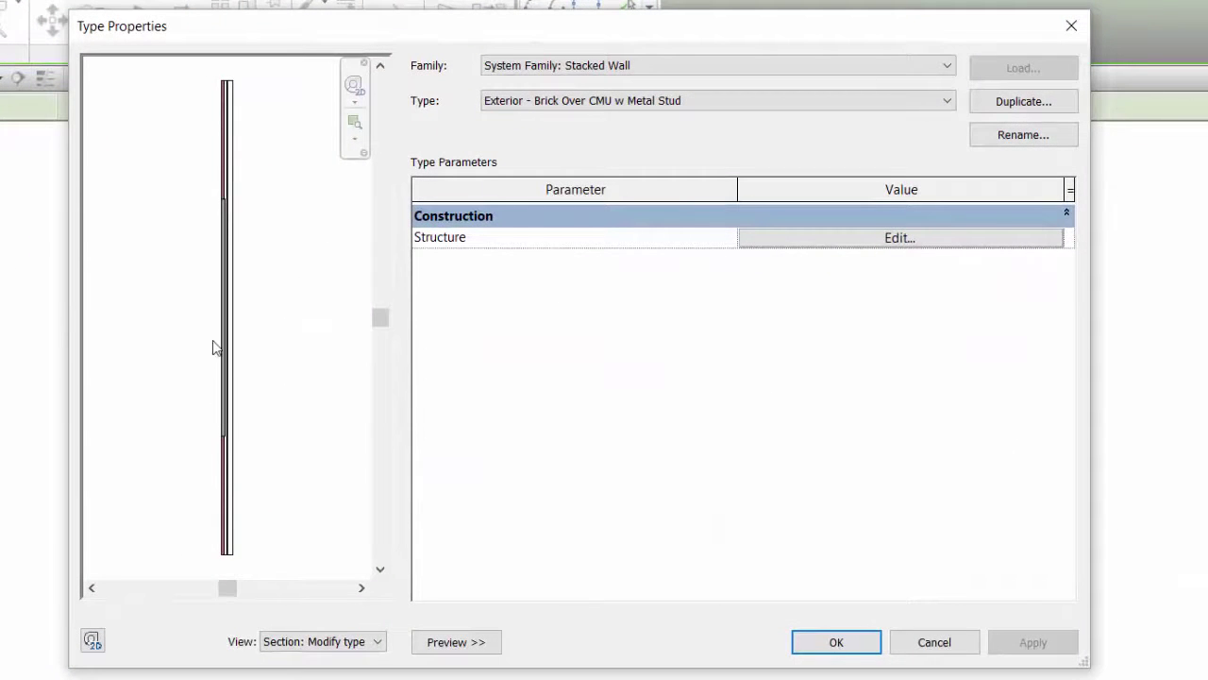
pyautogui.click(800, 240)
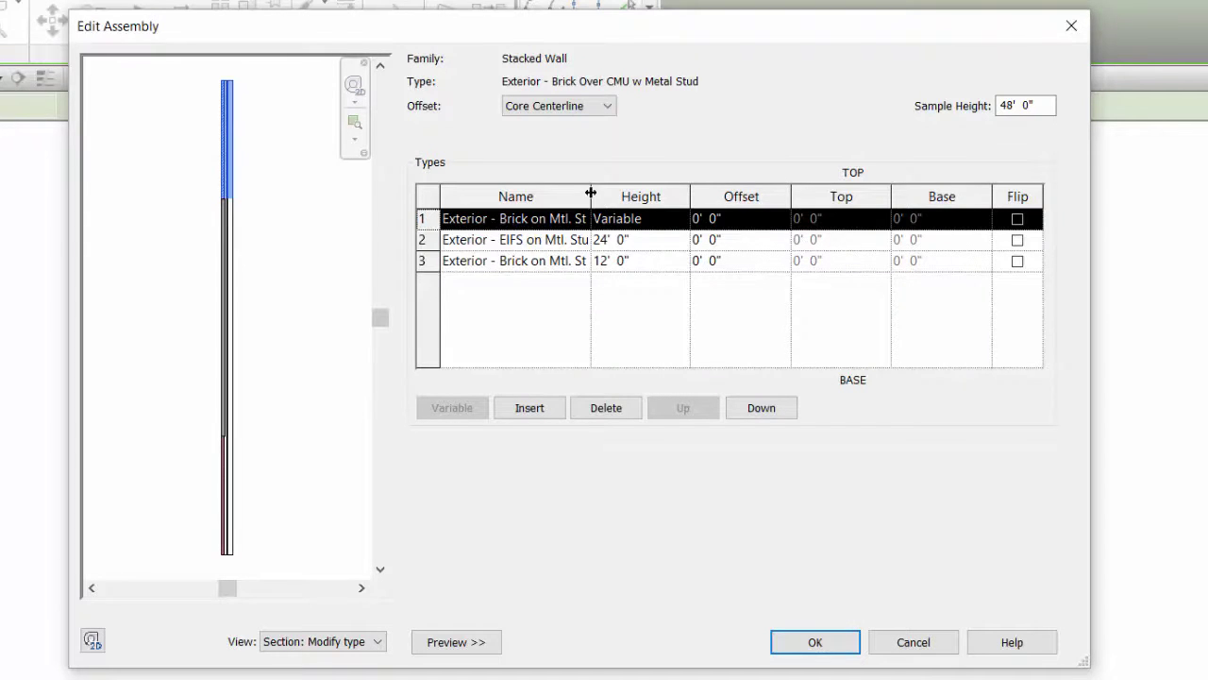
pyautogui.moveTo(594, 192); pyautogui.dragTo(667, 193)
pyautogui.click(429, 262)
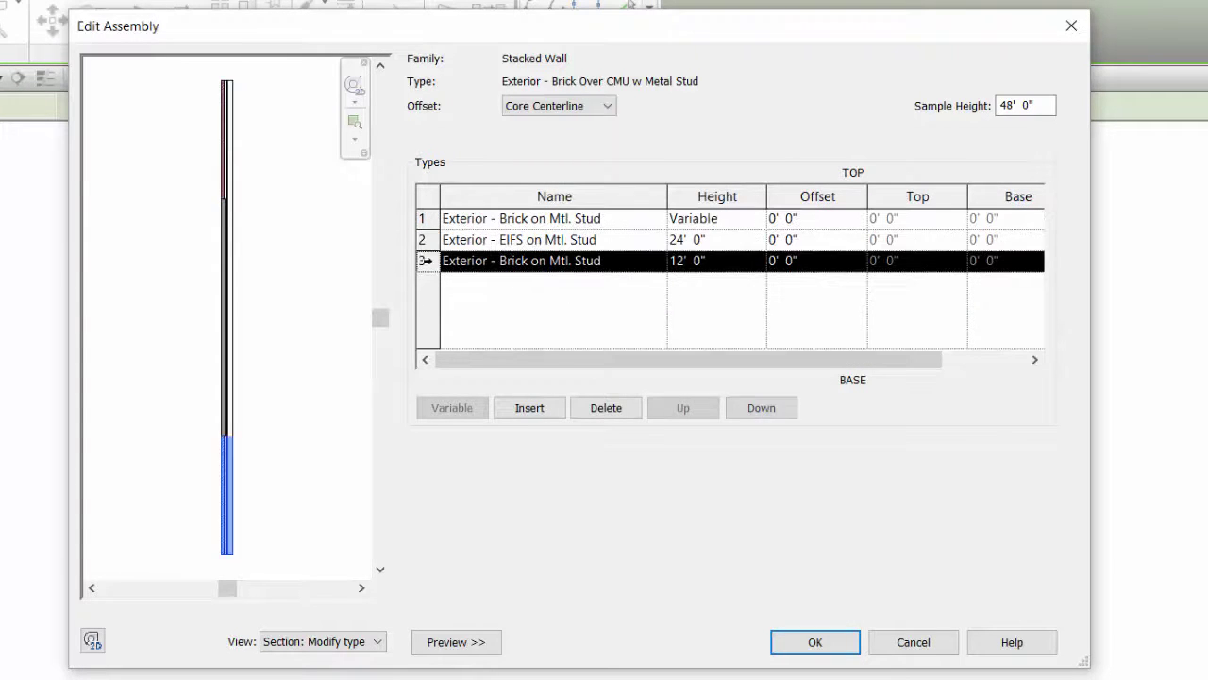
pyautogui.click(424, 240)
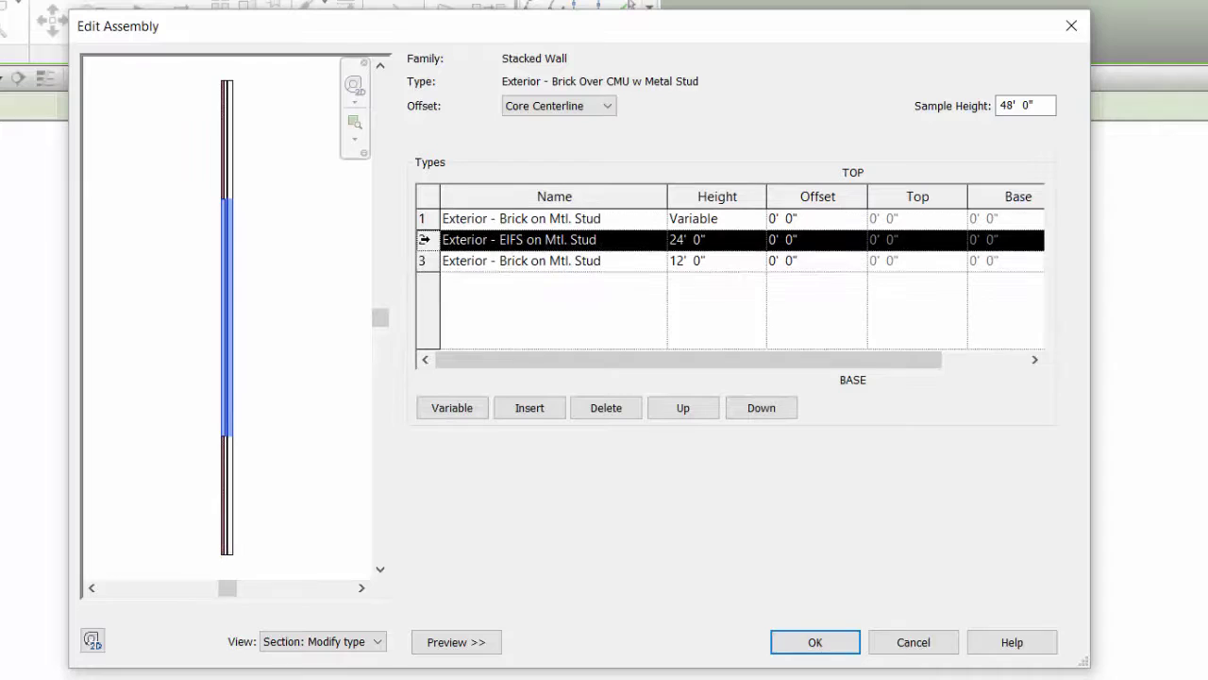
pyautogui.click(426, 218)
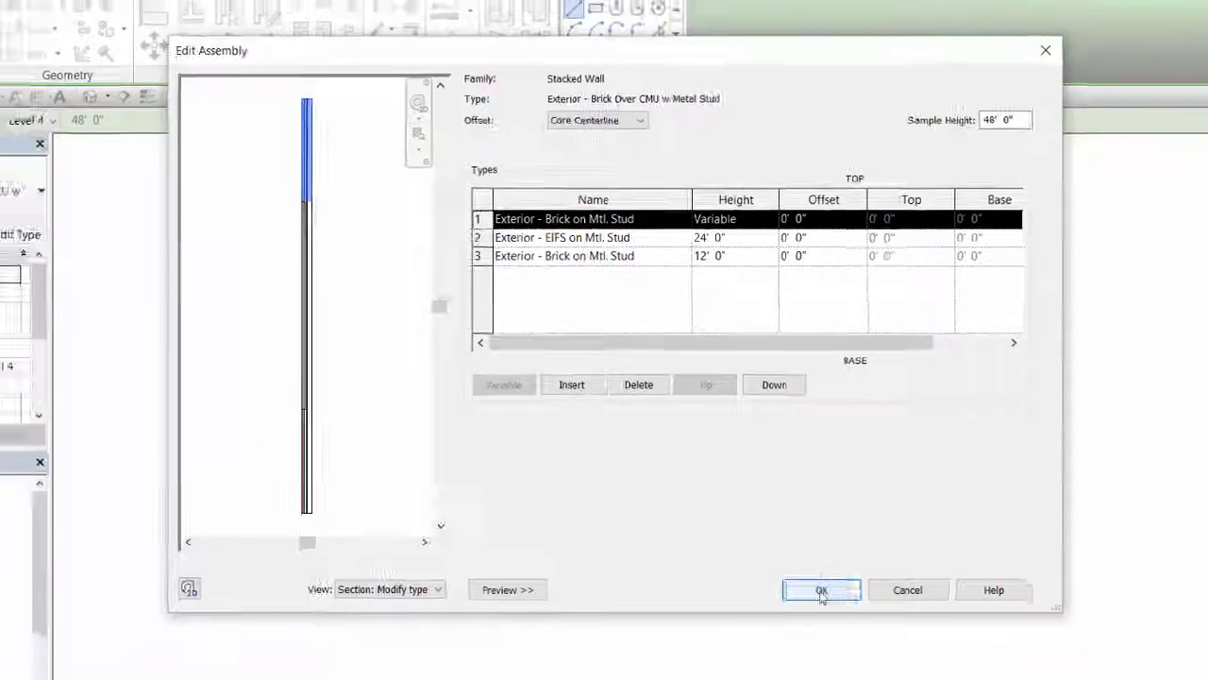
pyautogui.click(814, 641)
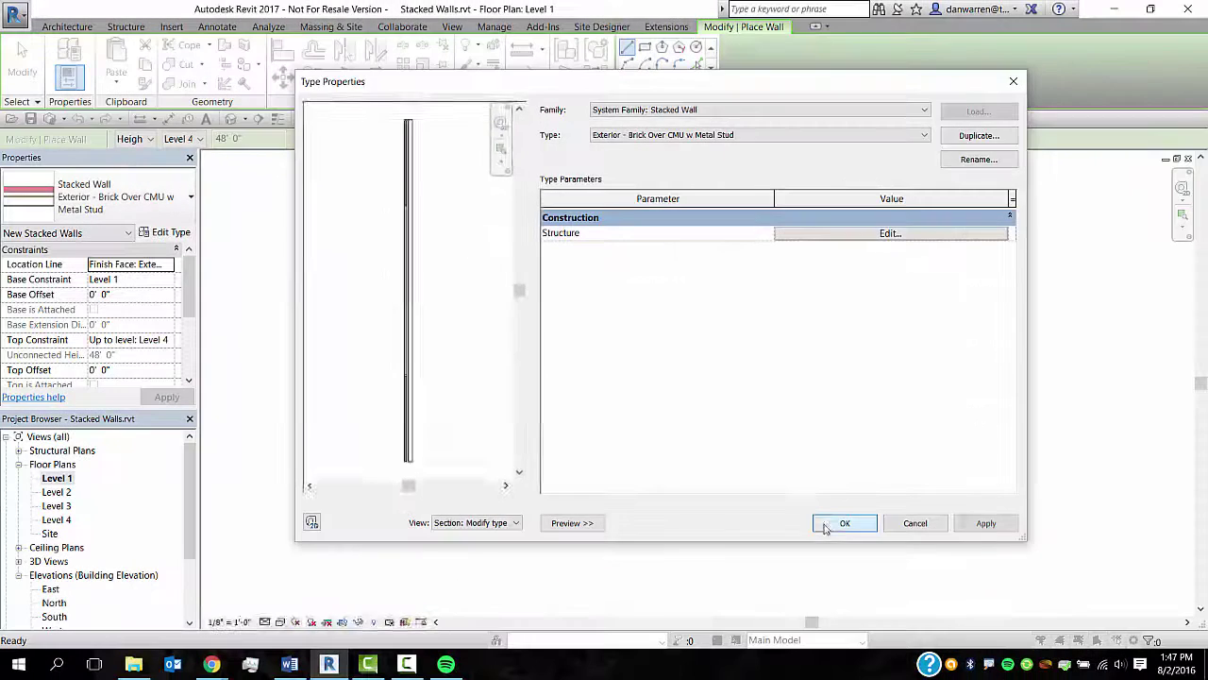
pyautogui.click(825, 524)
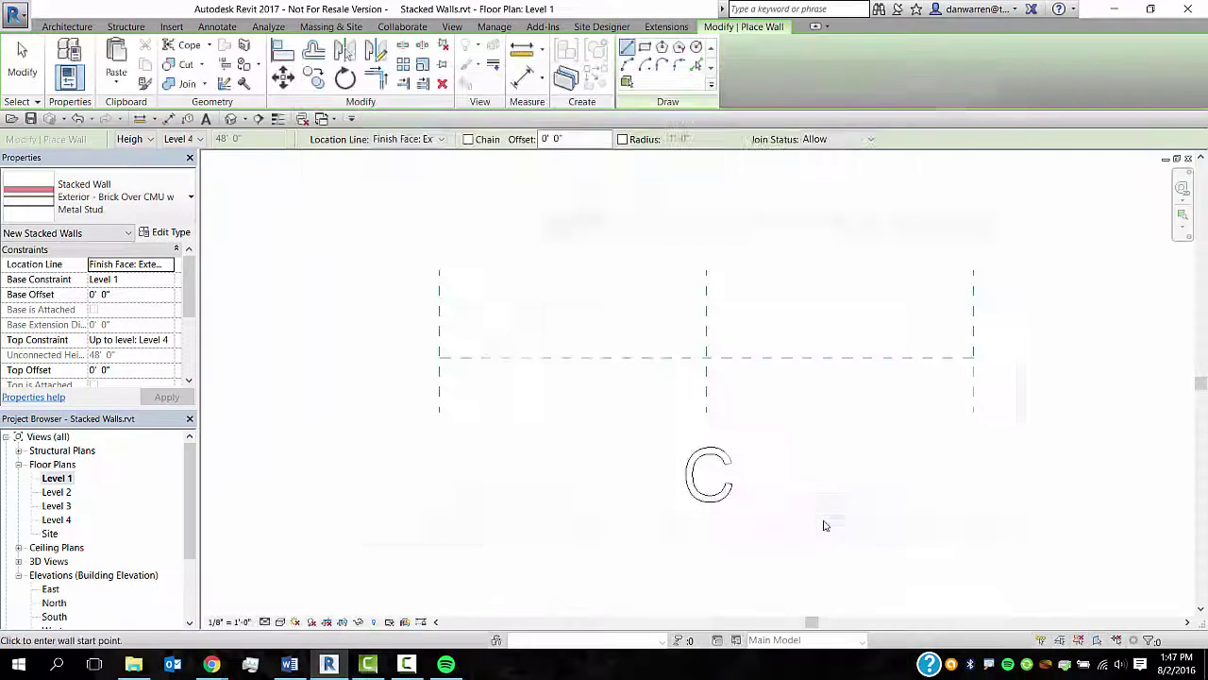
# Draw the 10' stacked wall along guide C's right half and a 10' Exterior - Brick on Mtl. Stud wall along its left half, both up to Level 4.
pyautogui.click(973, 357)
pyautogui.click(706, 357)
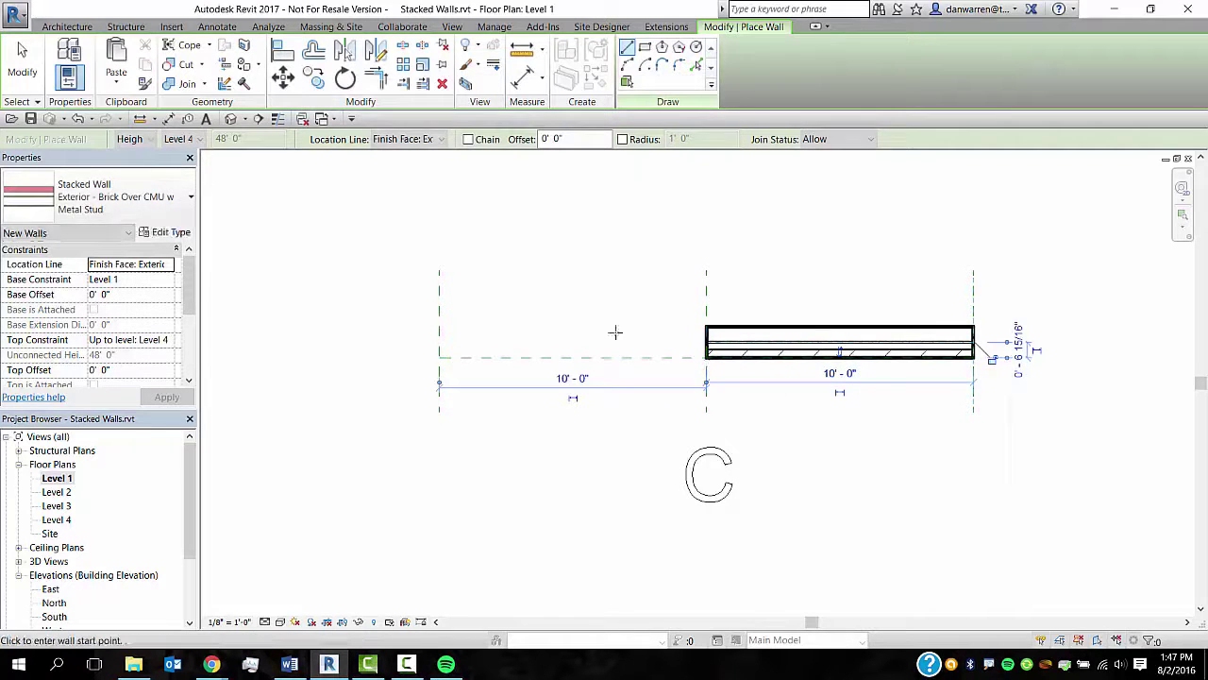
pyautogui.click(132, 198)
pyautogui.scroll(5, 141, 357)
pyautogui.scroll(2, 142, 358)
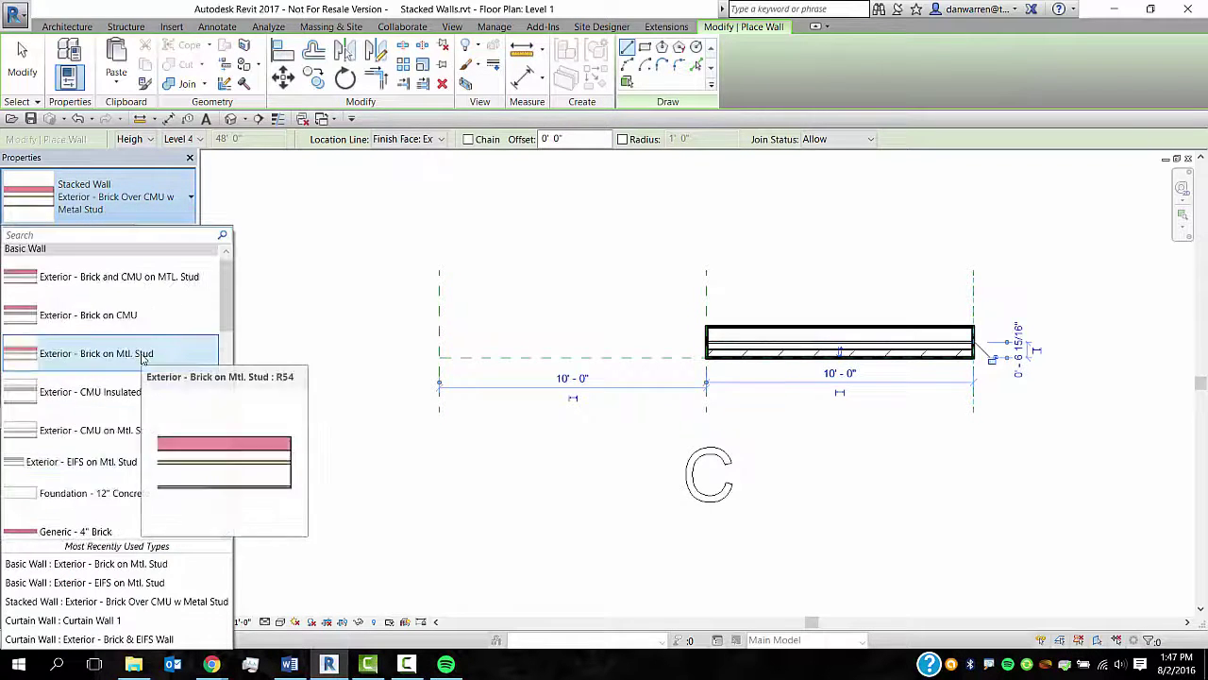
pyautogui.click(141, 351)
pyautogui.click(705, 357)
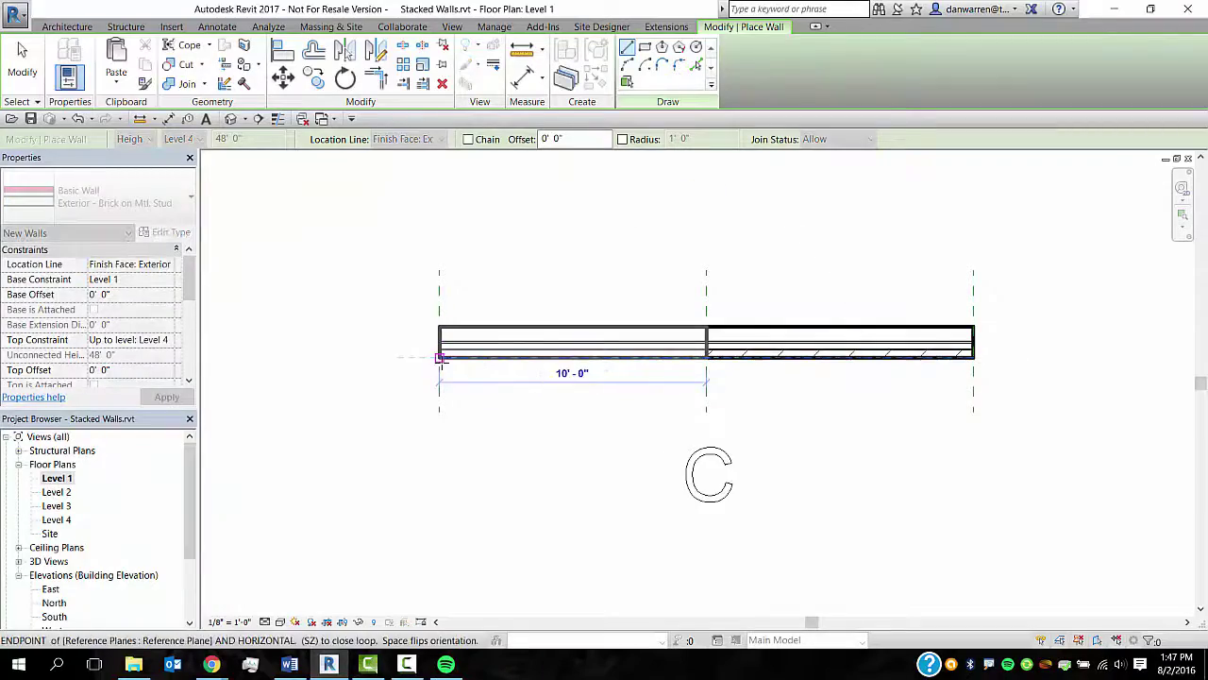
pyautogui.click(439, 357)
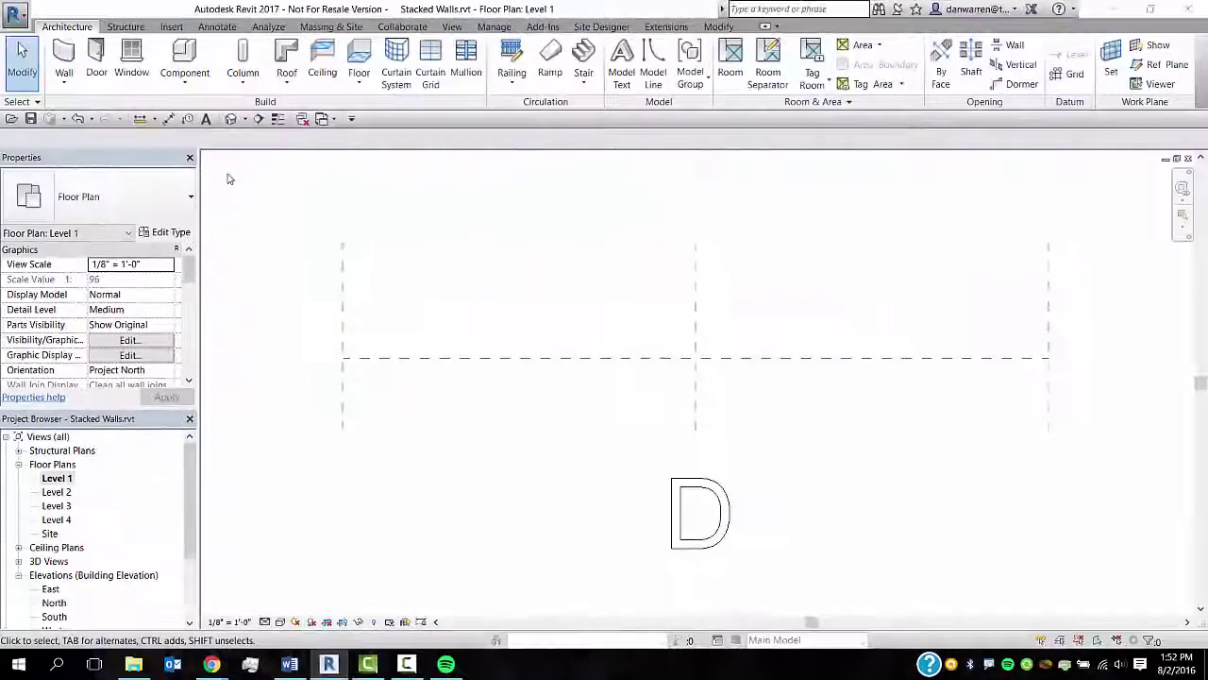
# Draw an Exterior - Brick on Mtl. Stud wall from Level 1 to Level 4 along the full length of guide D.
pyautogui.click(64, 57)
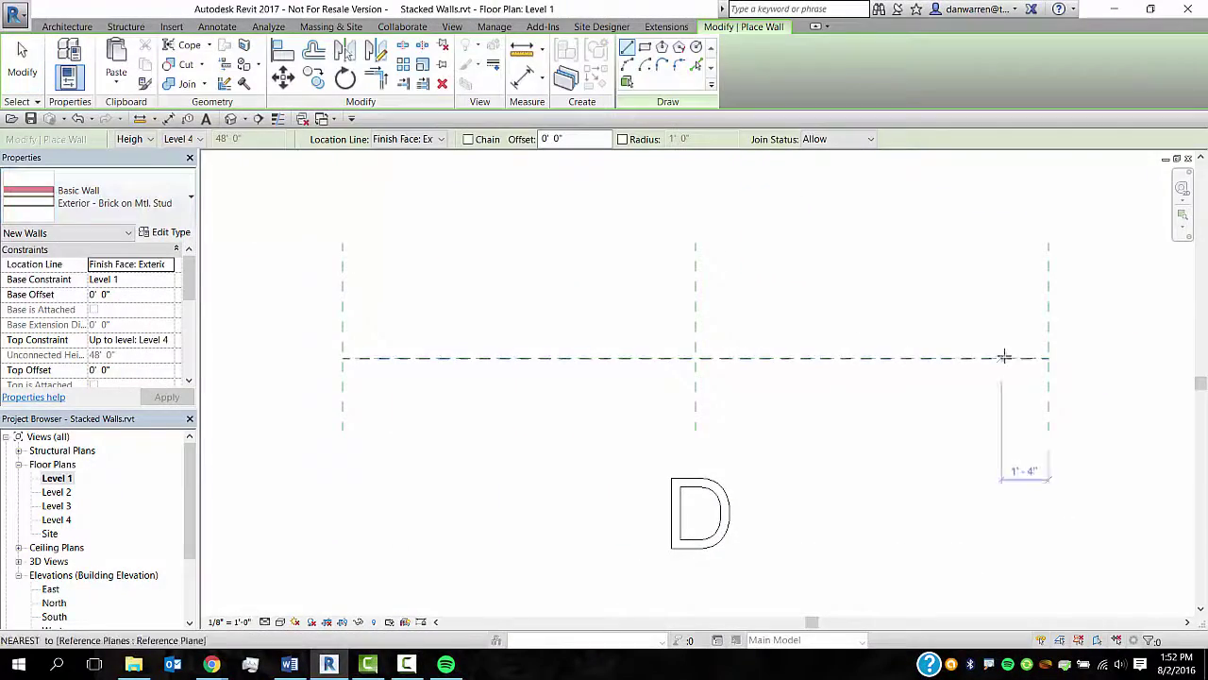
pyautogui.click(1051, 357)
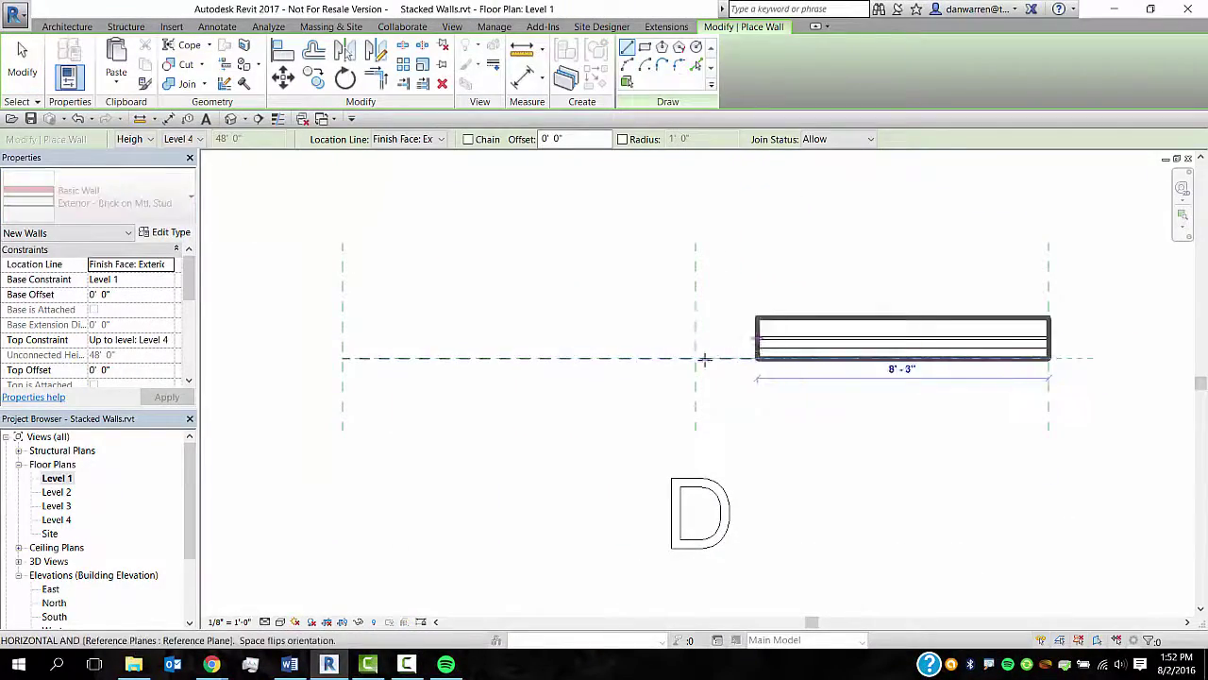
pyautogui.click(342, 357)
pyautogui.press('Escape')
pyautogui.press('Escape')
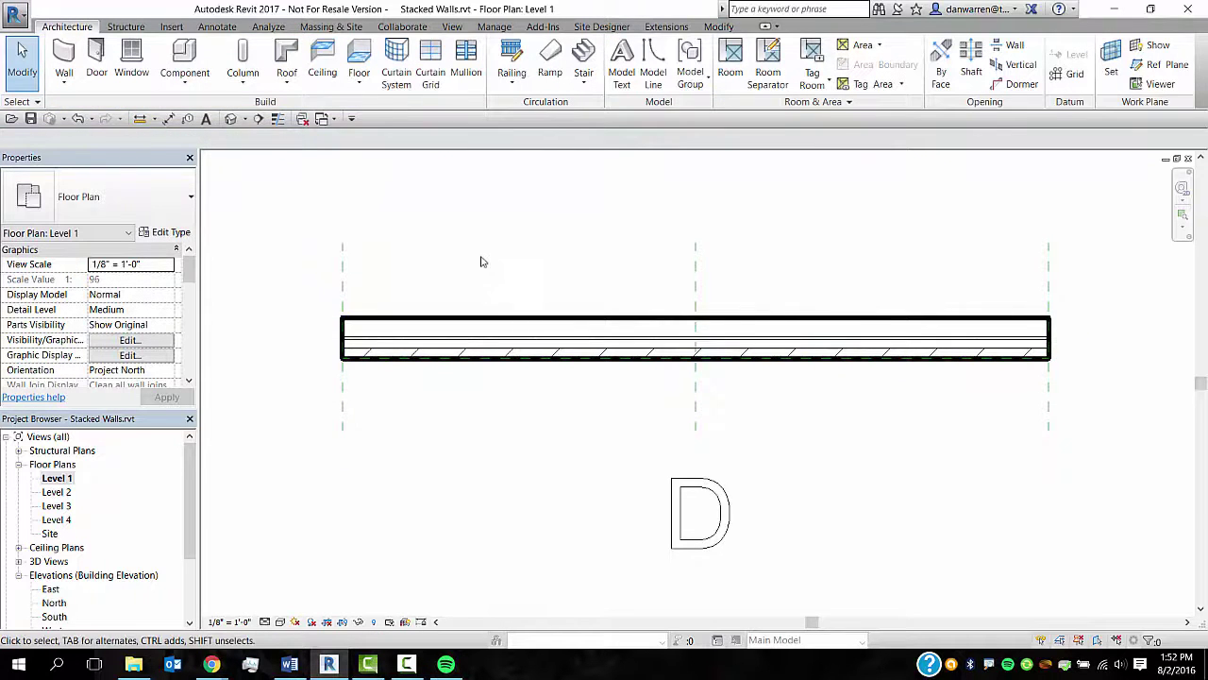
# In the South elevation, place two Fixed 36" x 48" windows on wall D's first floor, each centred 5' from a wall end.
pyautogui.doubleClick(54, 616)
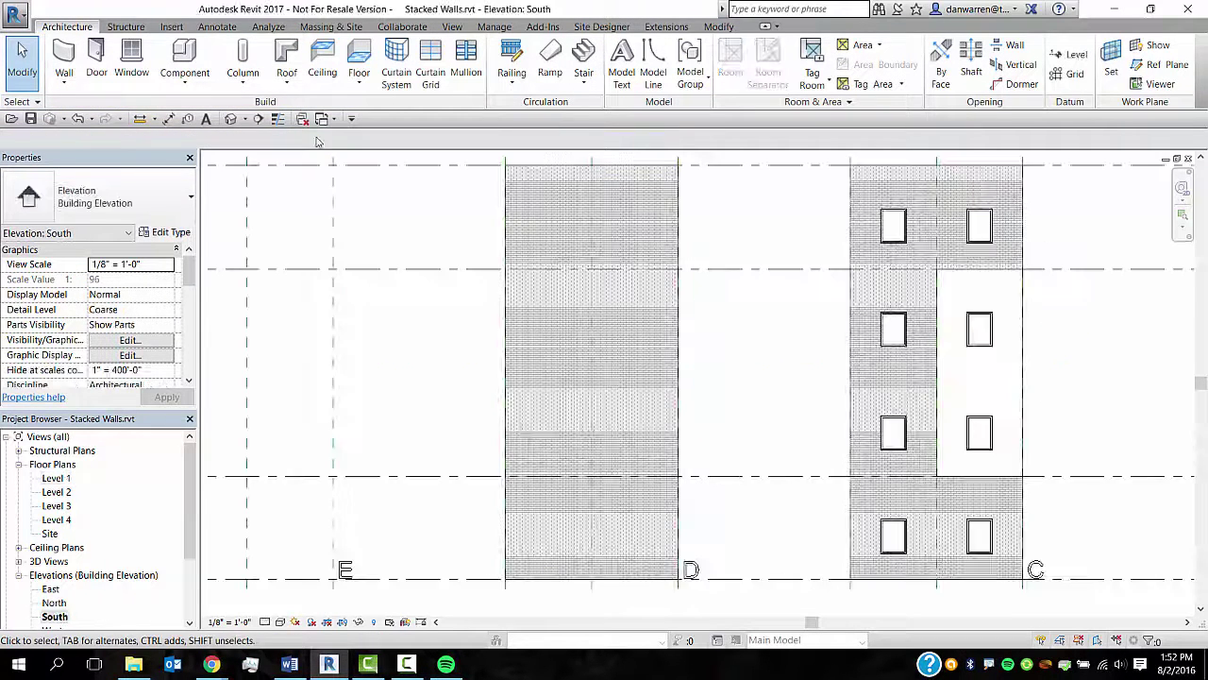
pyautogui.click(131, 59)
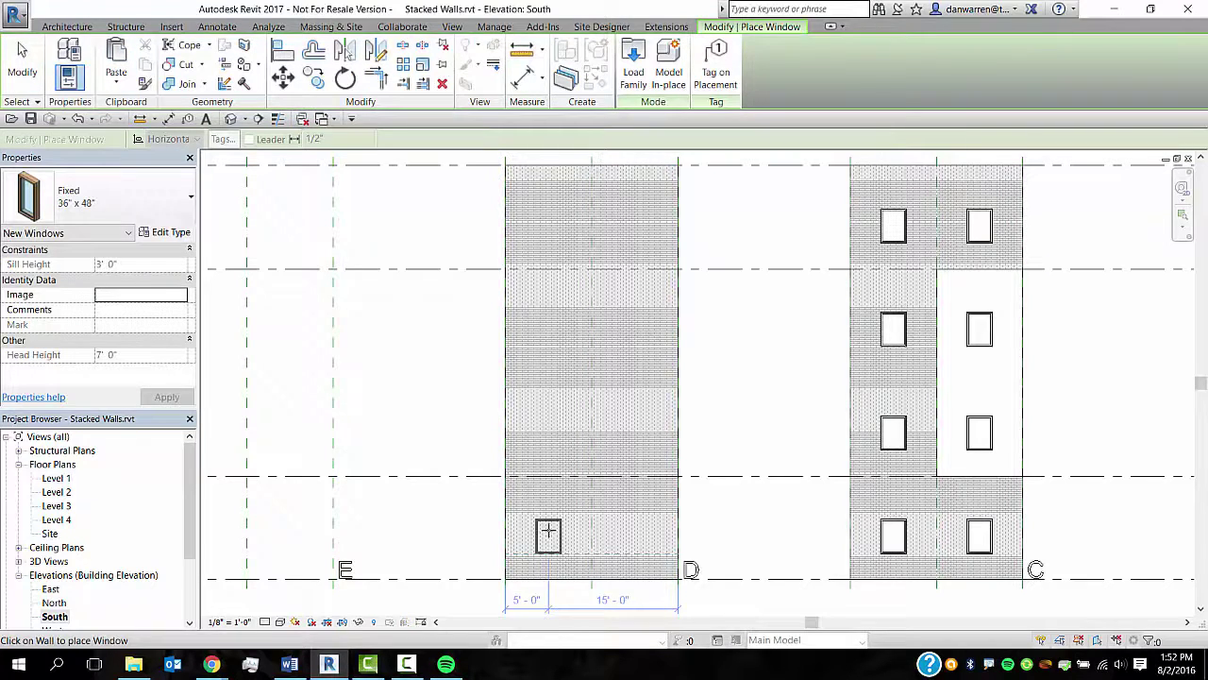
pyautogui.click(549, 532)
pyautogui.click(636, 535)
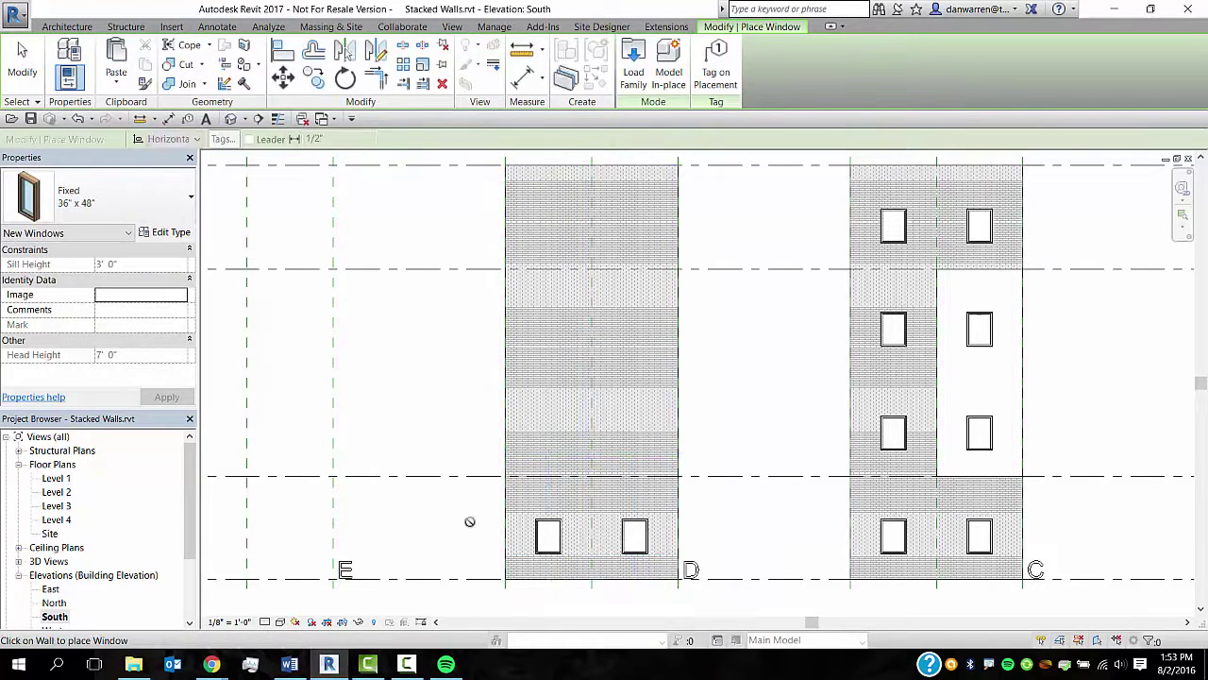
pyautogui.press('Escape')
pyautogui.press('Escape')
# Copy wall D's two first-floor windows straight up three times at 12' spacing to fill the upper floors.
pyautogui.moveTo(461, 504); pyautogui.dragTo(680, 570)
pyautogui.press('r')
pyautogui.press('o')
pyautogui.click(717, 538)
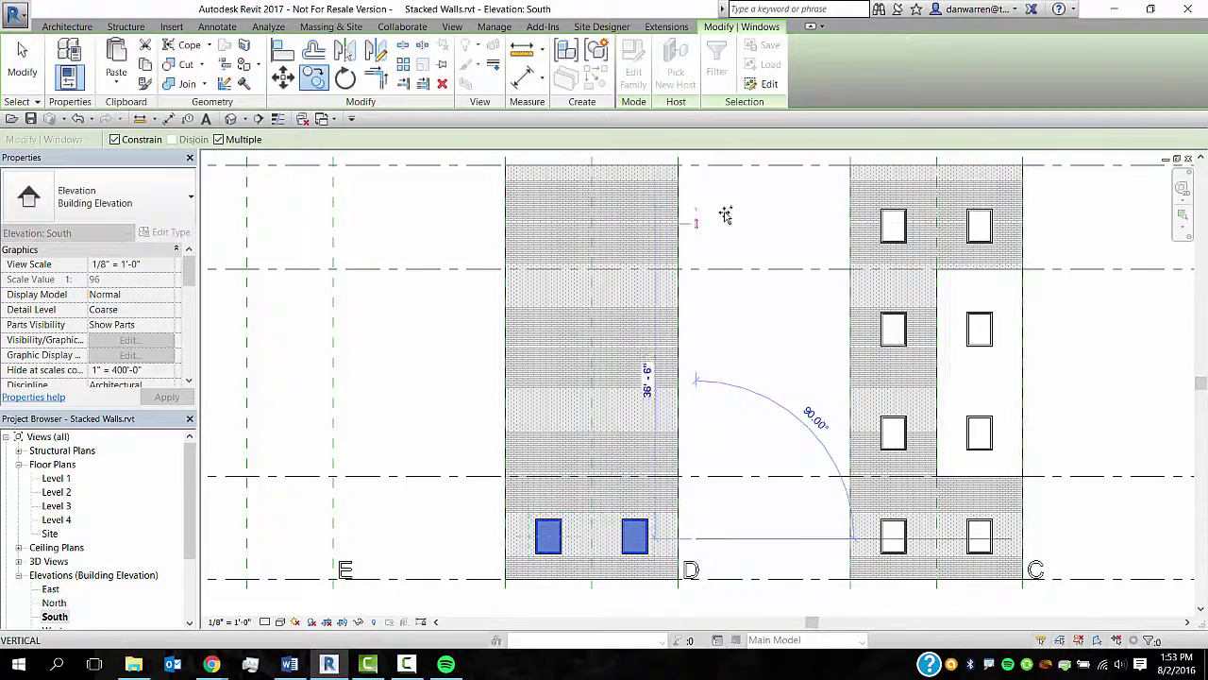
pyautogui.write('12')
pyautogui.press('Return')
pyautogui.write('12')
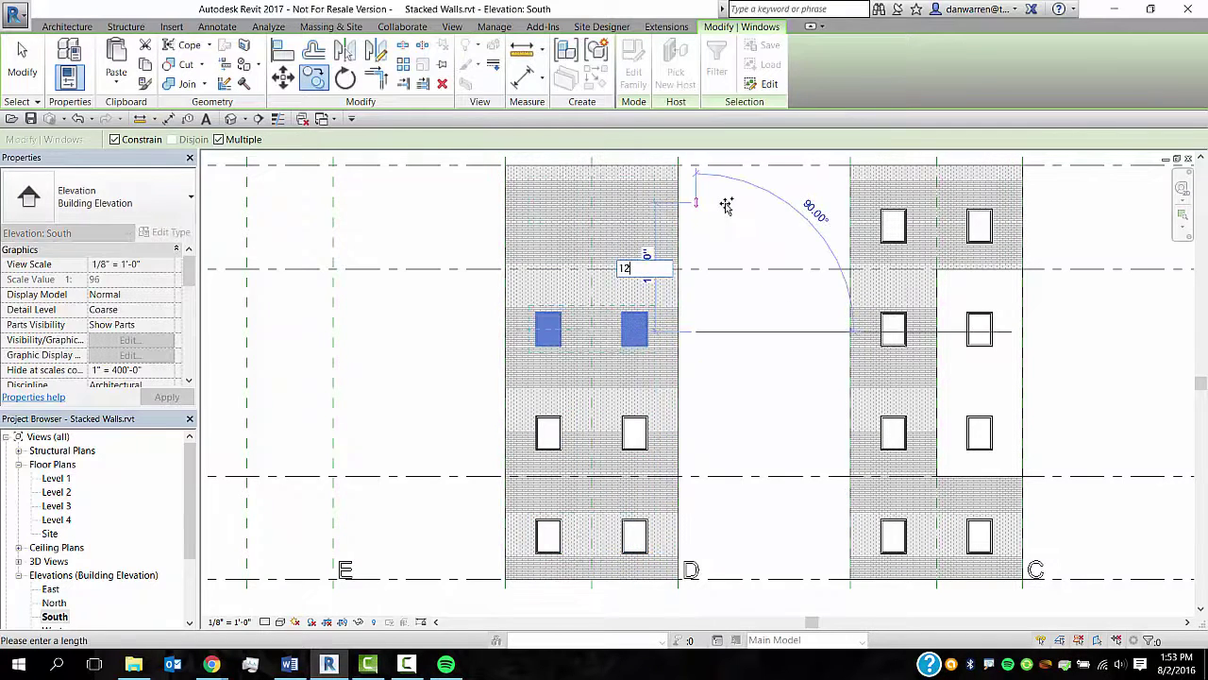
pyautogui.press('Return')
pyautogui.press('Escape')
pyautogui.press('Escape')
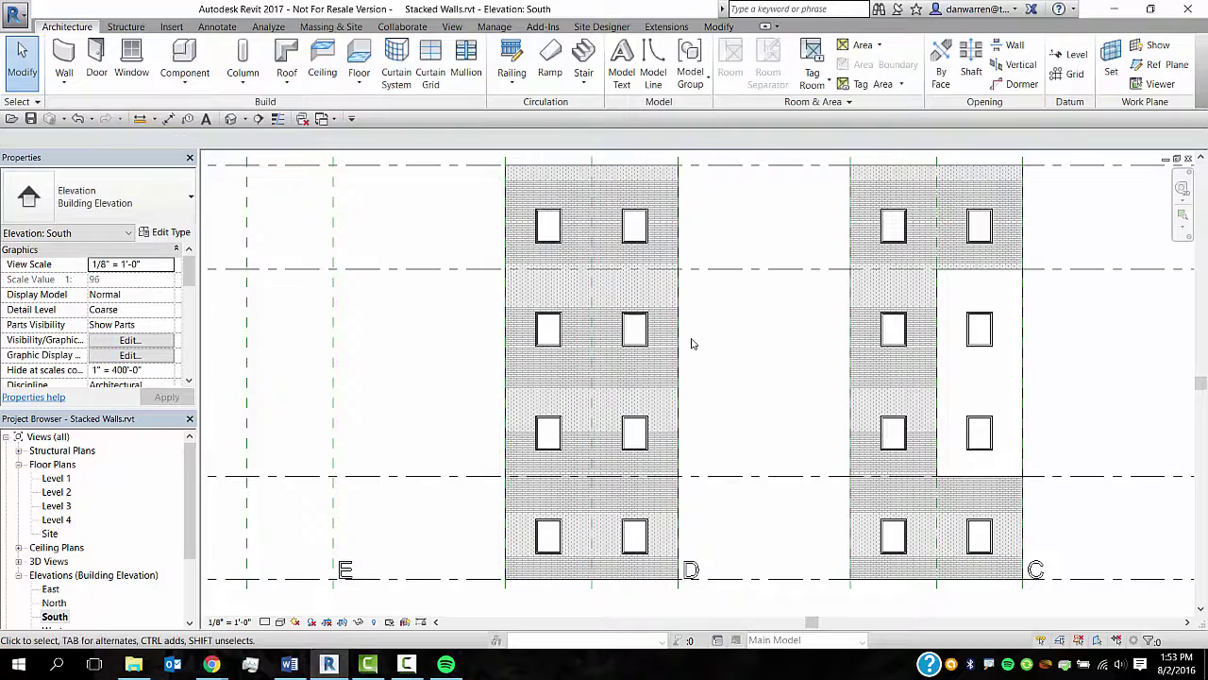
# Open the 3D view and create parts from wall D.
pyautogui.click(230, 118)
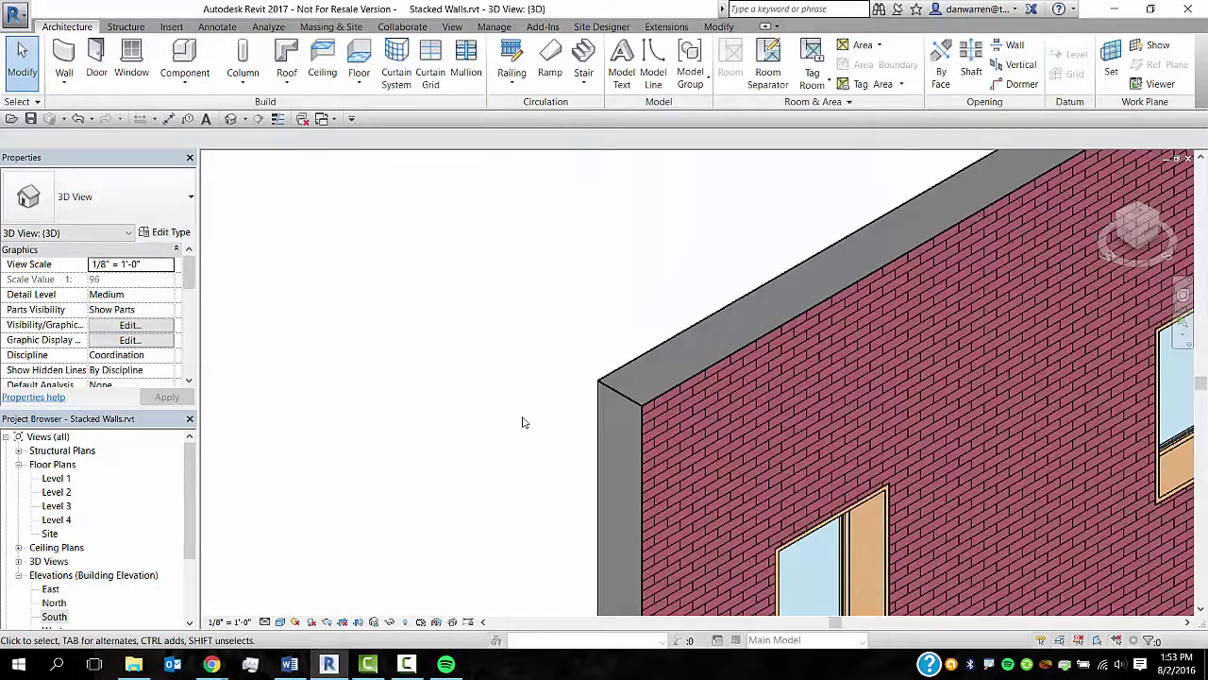
pyautogui.click(609, 392)
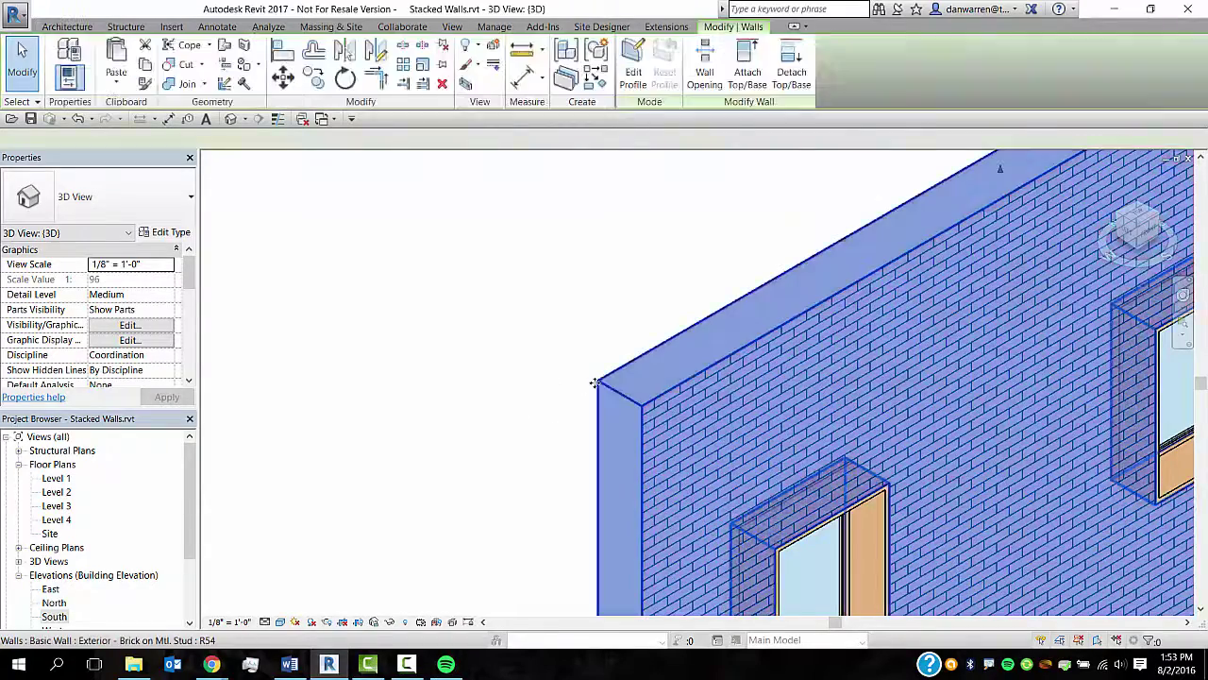
pyautogui.click(534, 286)
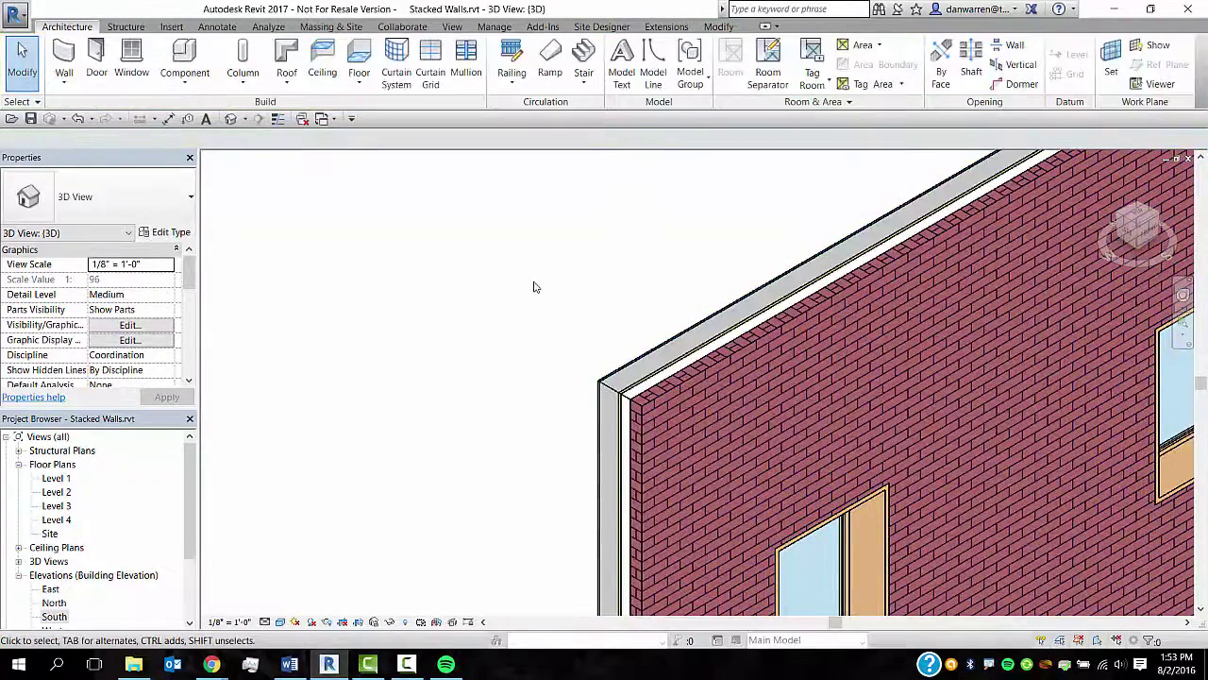
# Start dividing wall D's outer brick part, with the division sketch's work plane on the part's front face in the South elevation.
pyautogui.moveTo(534, 280); pyautogui.dragTo(485, 283, button='middle')
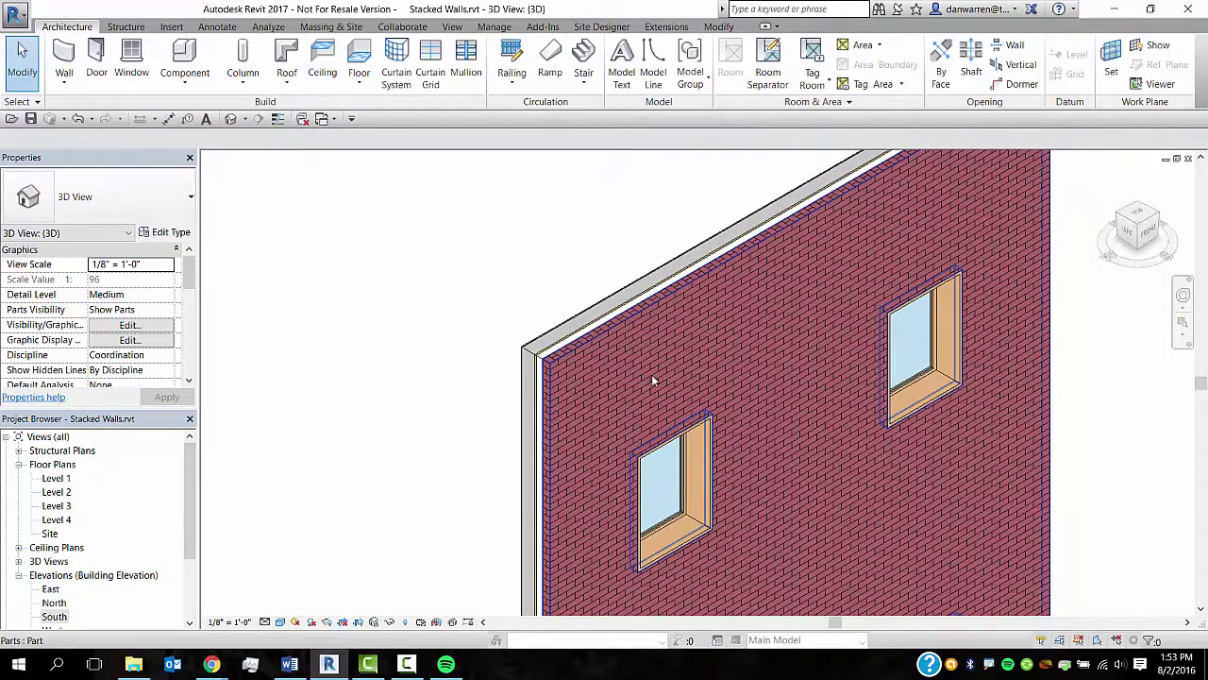
pyautogui.click(652, 378)
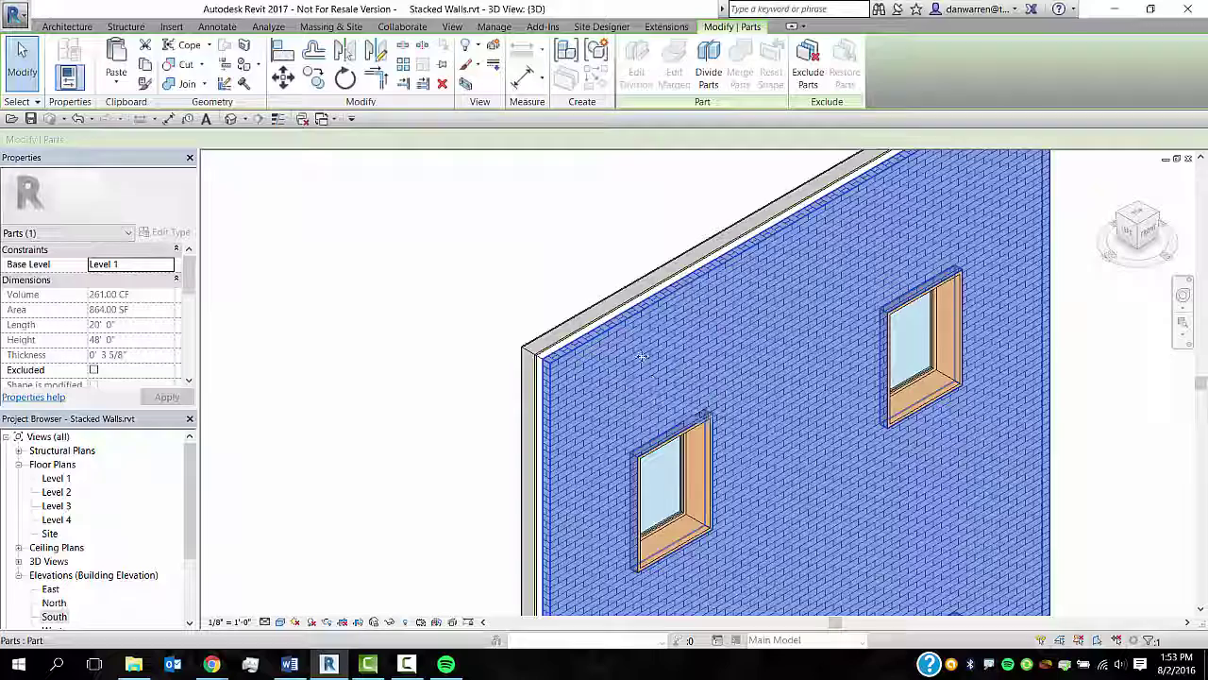
pyautogui.click(708, 66)
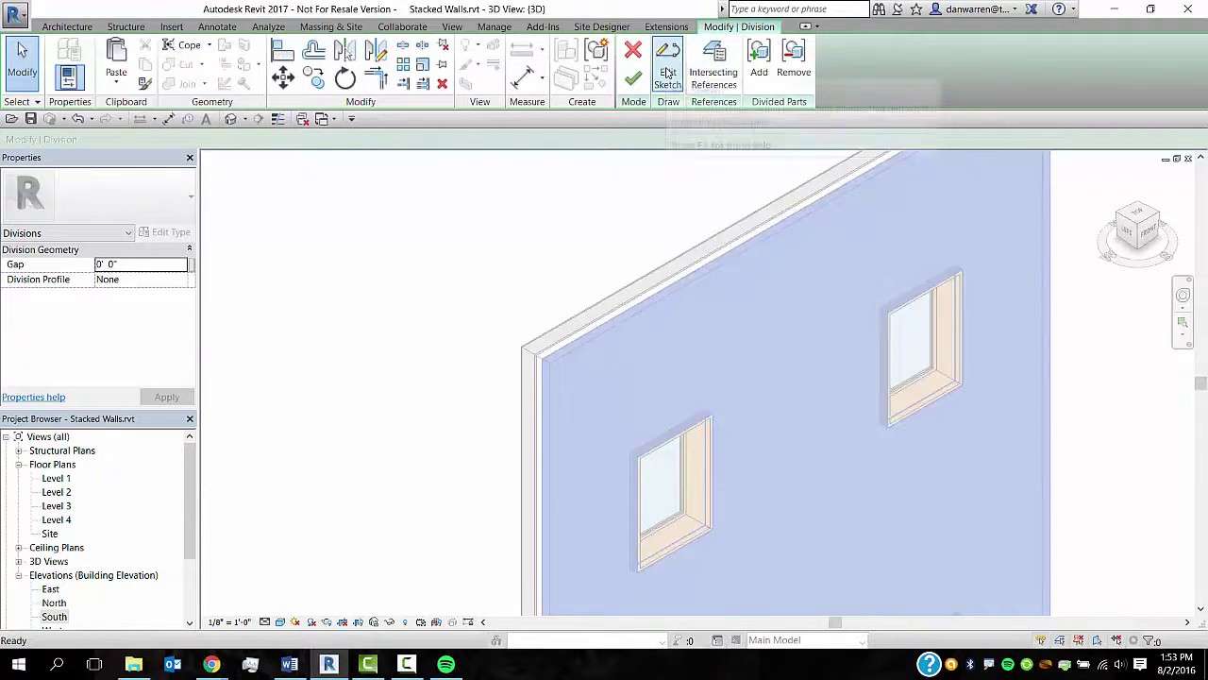
pyautogui.click(669, 74)
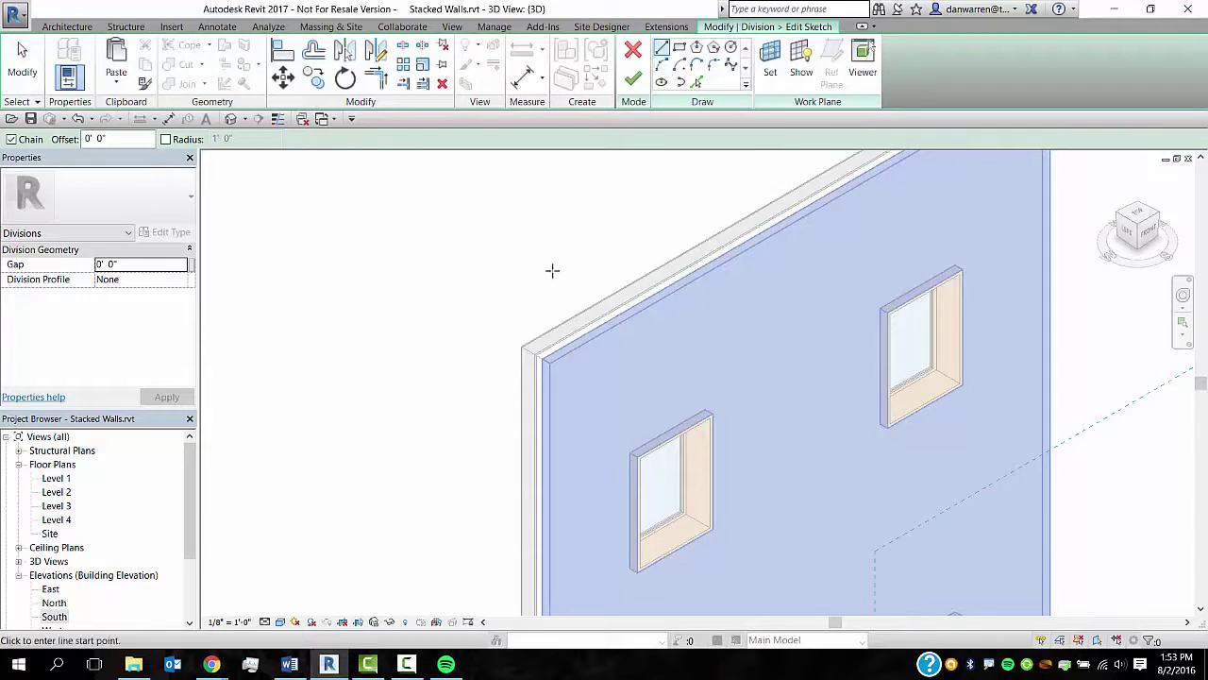
pyautogui.click(770, 58)
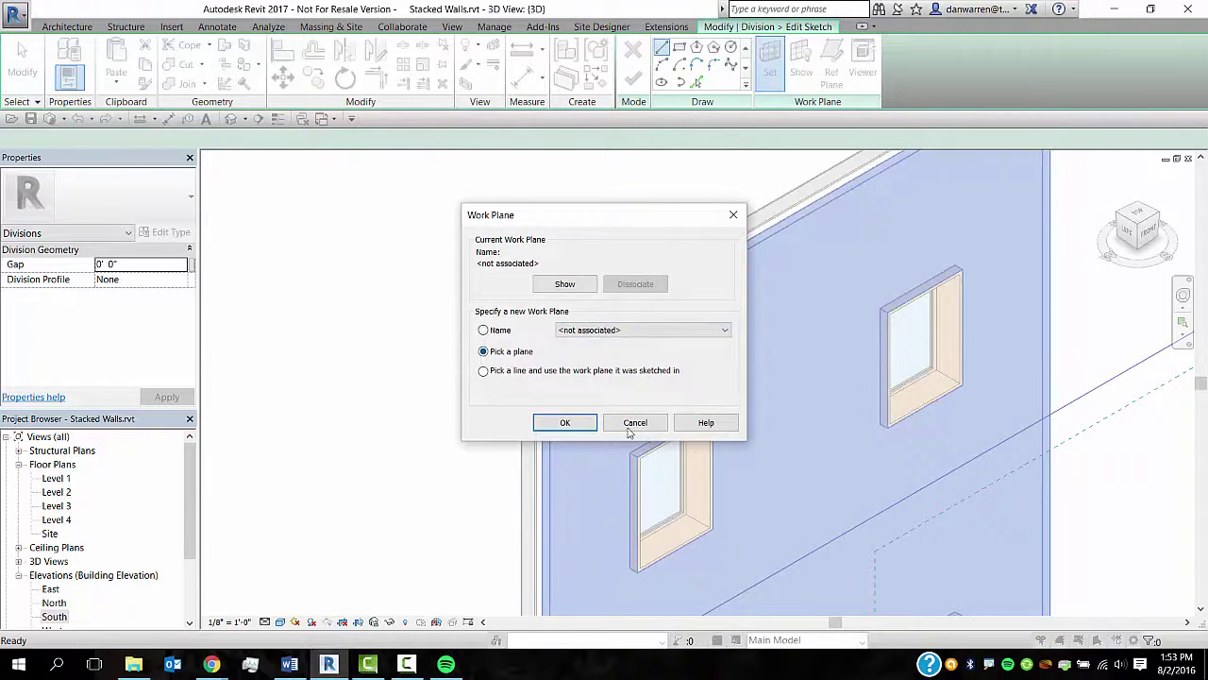
pyautogui.click(565, 422)
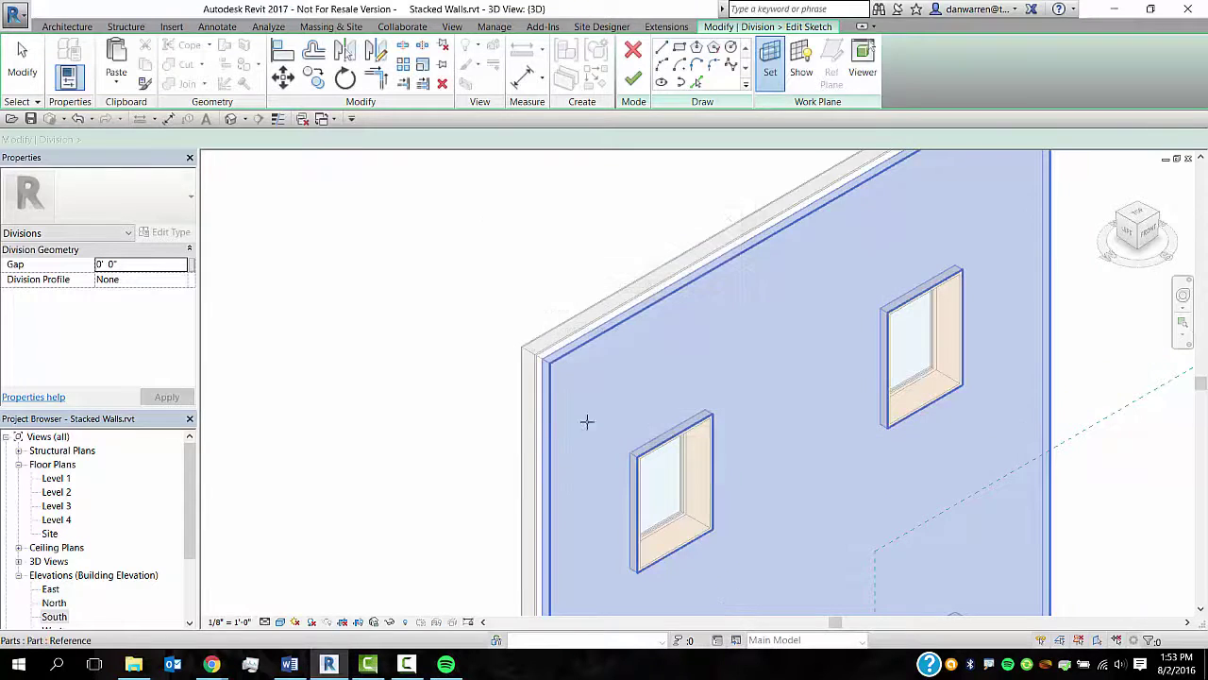
pyautogui.click(800, 353)
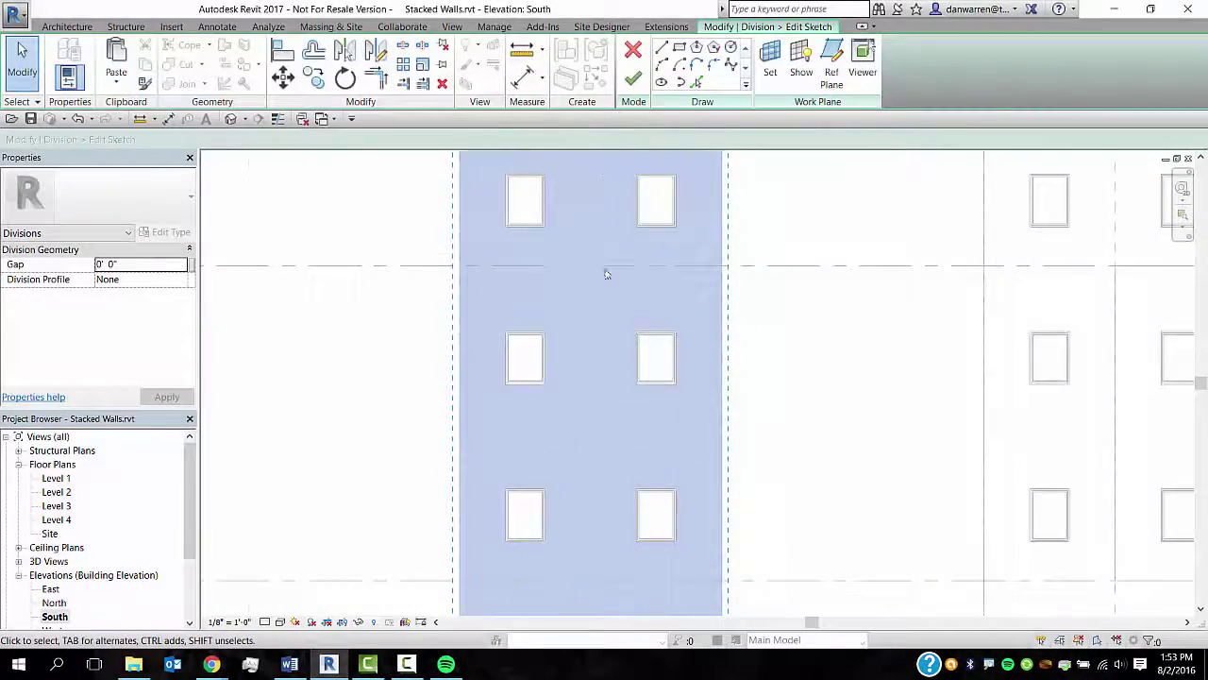
# Sketch a division rectangle around the two right-hand middle-floor windows, from the part's right edge at Level 3 down to near Level 2.
pyautogui.scroll(-1, 607, 274)
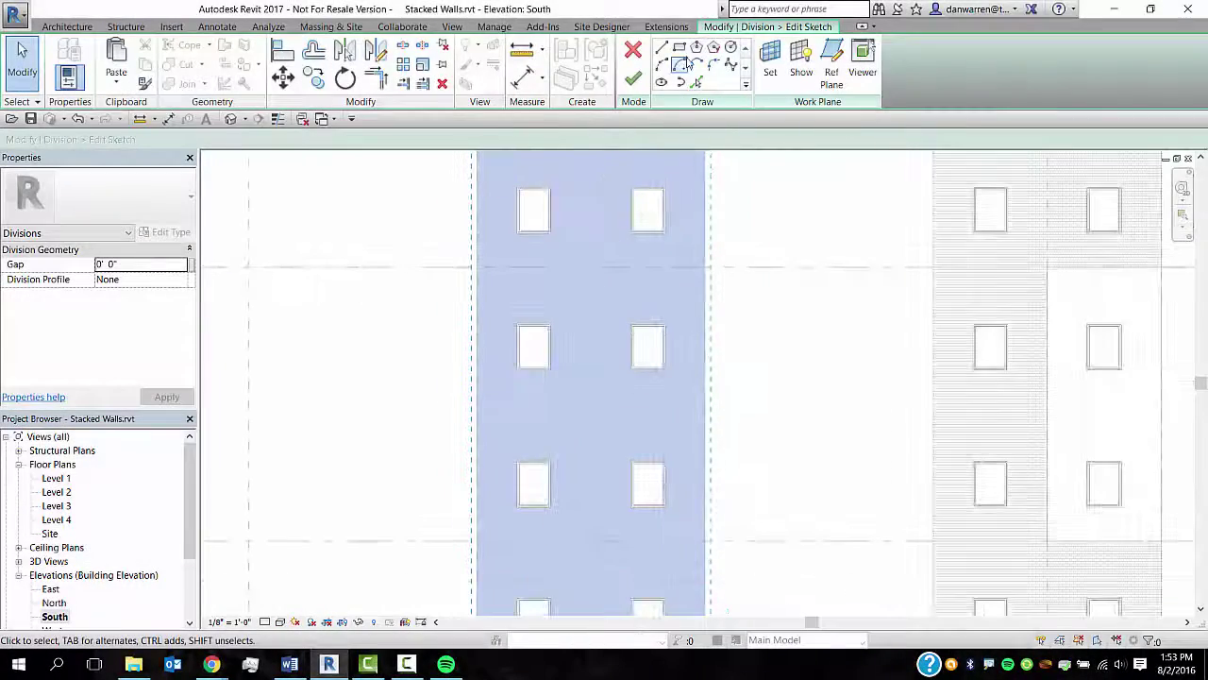
pyautogui.click(679, 50)
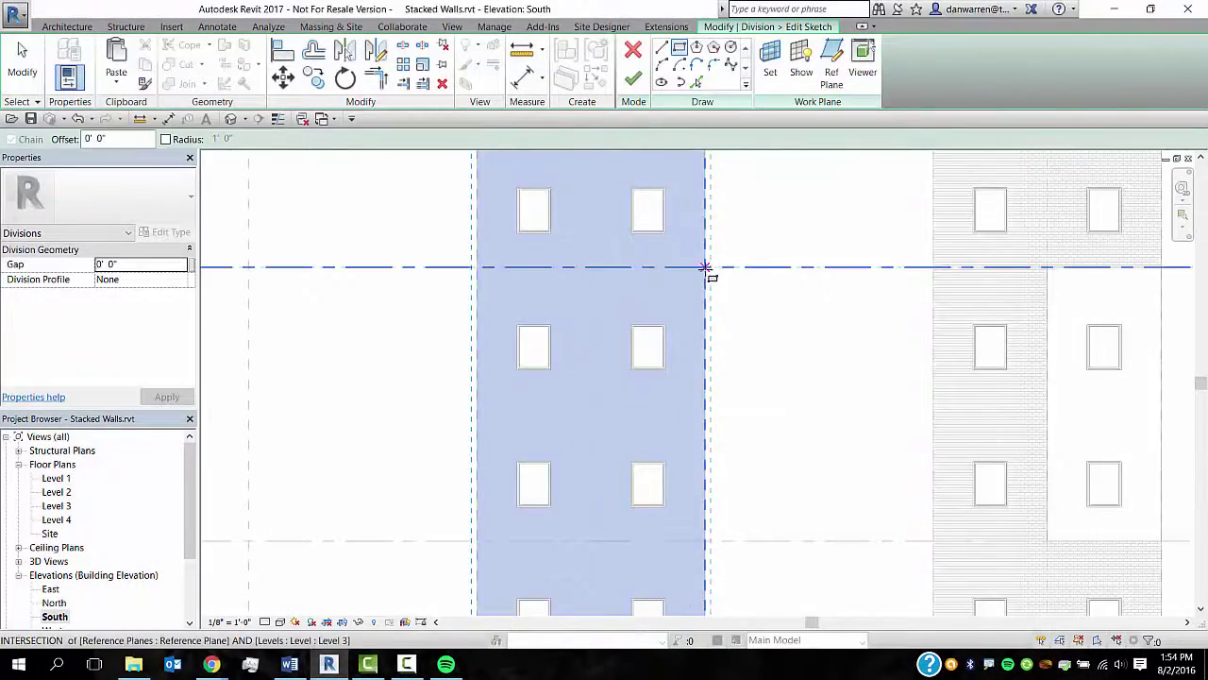
pyautogui.click(704, 270)
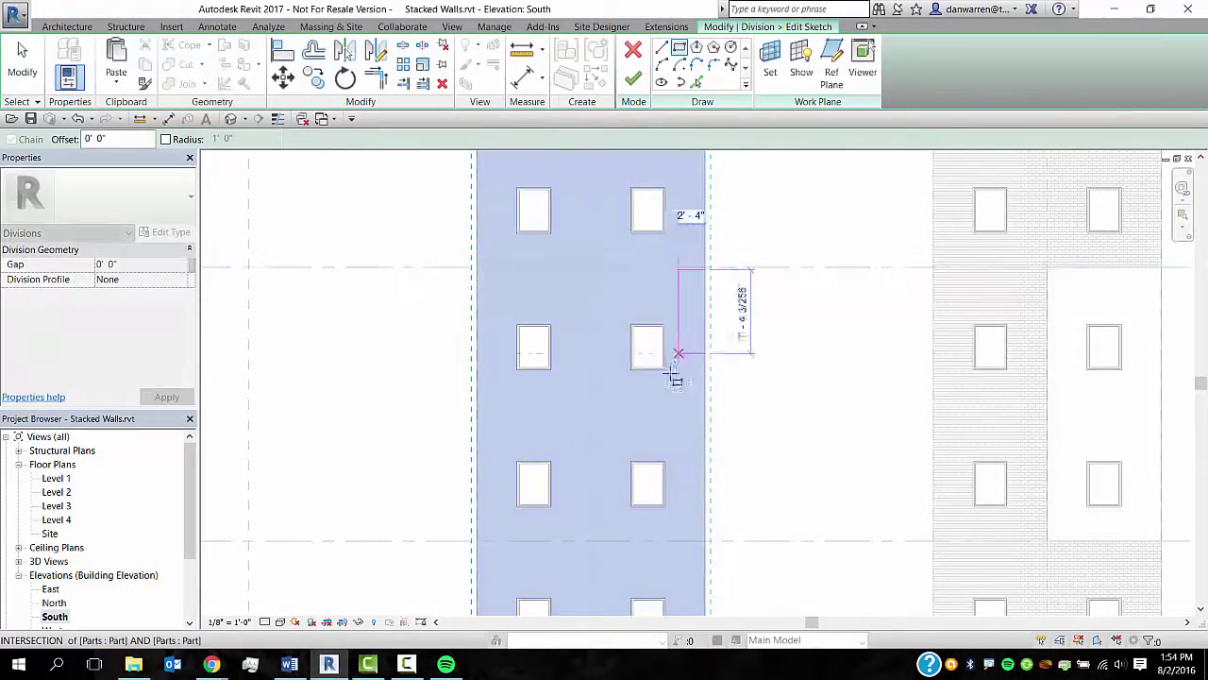
pyautogui.click(610, 535)
pyautogui.press('Escape')
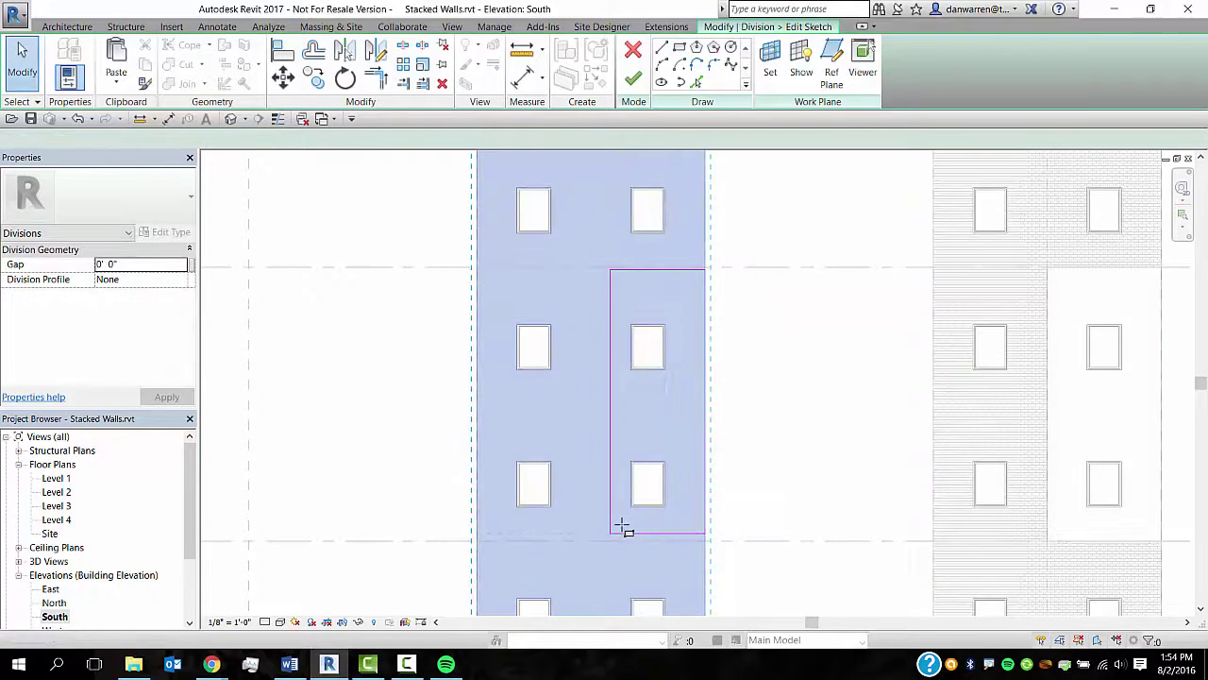
# Align the rectangle's edges to Level 2, the wall's centre reference plane and Level 3, and complete the part division.
pyautogui.press('a')
pyautogui.press('l')
pyautogui.click(635, 535)
pyautogui.moveTo(631, 276); pyautogui.dragTo(618, 422, button='middle')
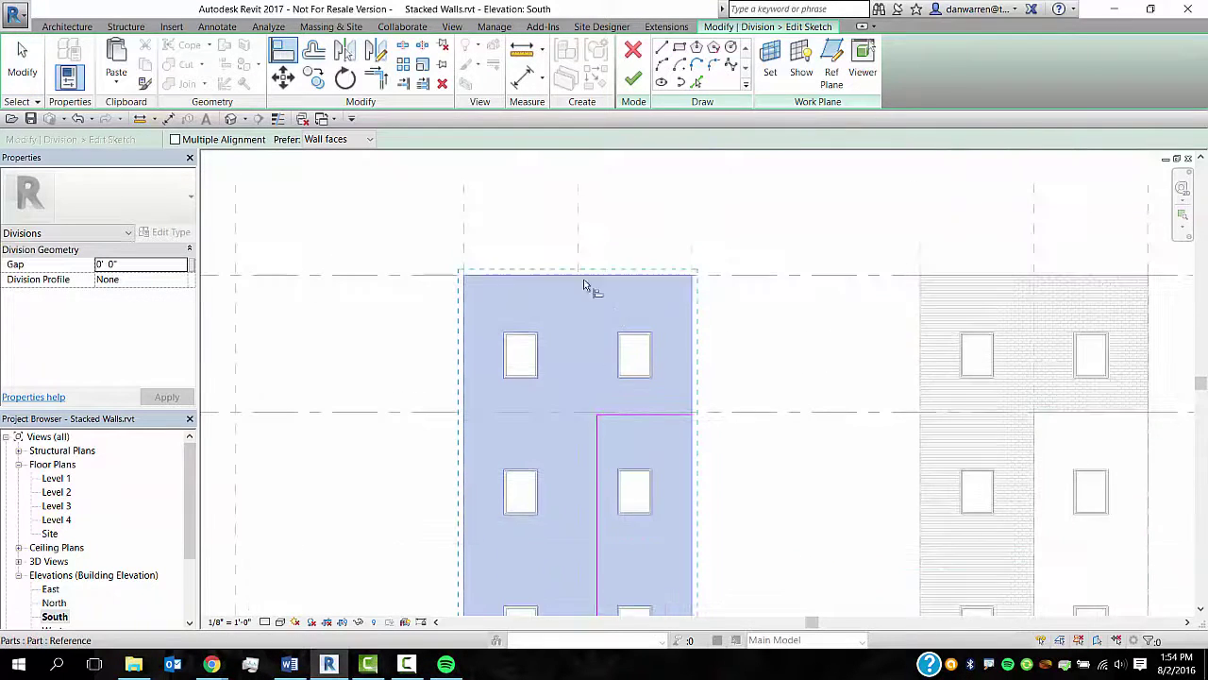
pyautogui.click(581, 280)
pyautogui.click(599, 426)
pyautogui.click(724, 412)
pyautogui.click(679, 413)
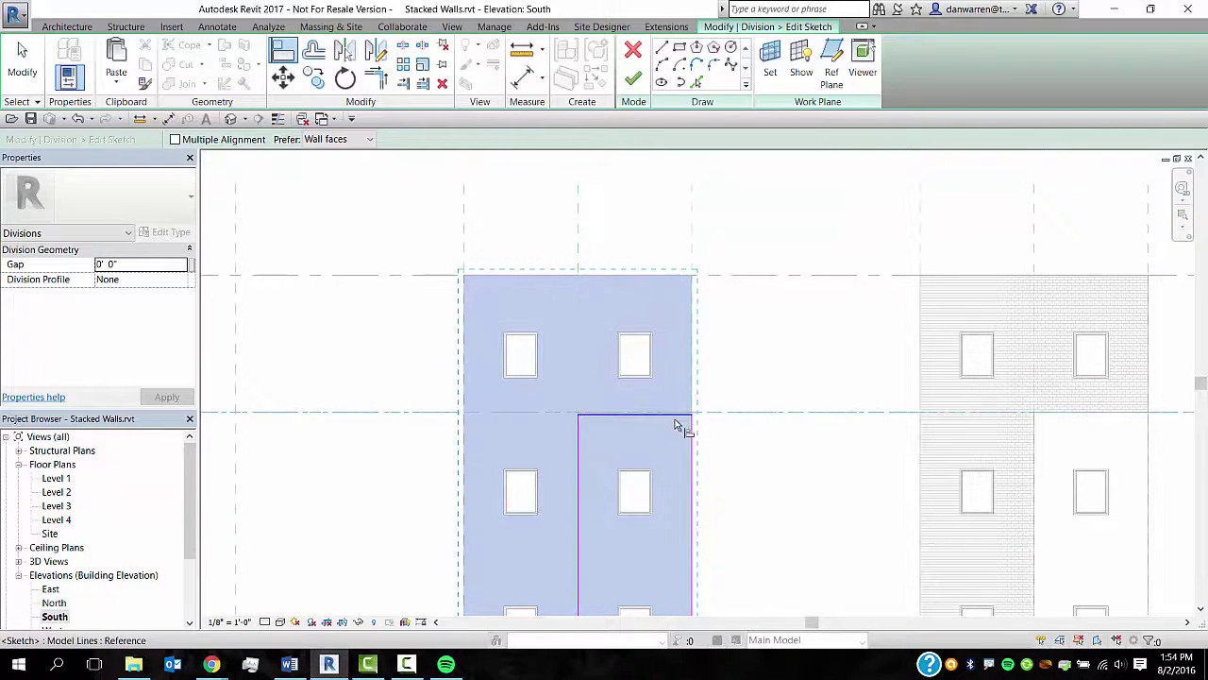
pyautogui.scroll(-1, 766, 340)
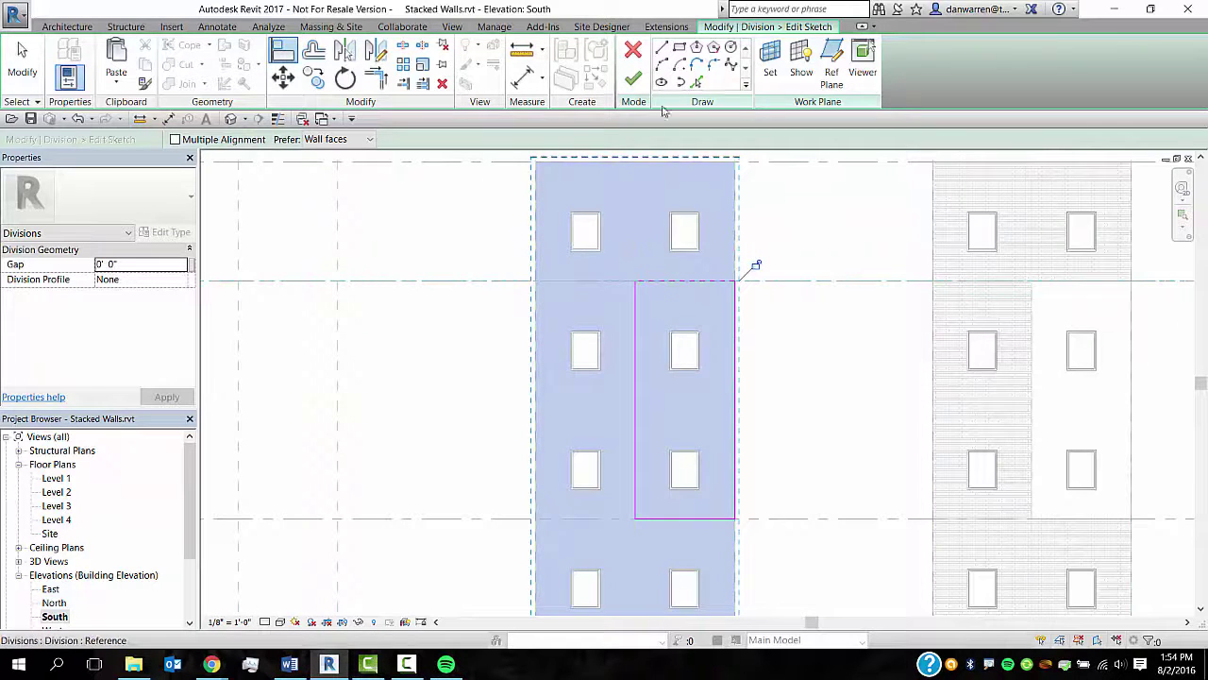
pyautogui.click(633, 79)
pyautogui.press('Escape')
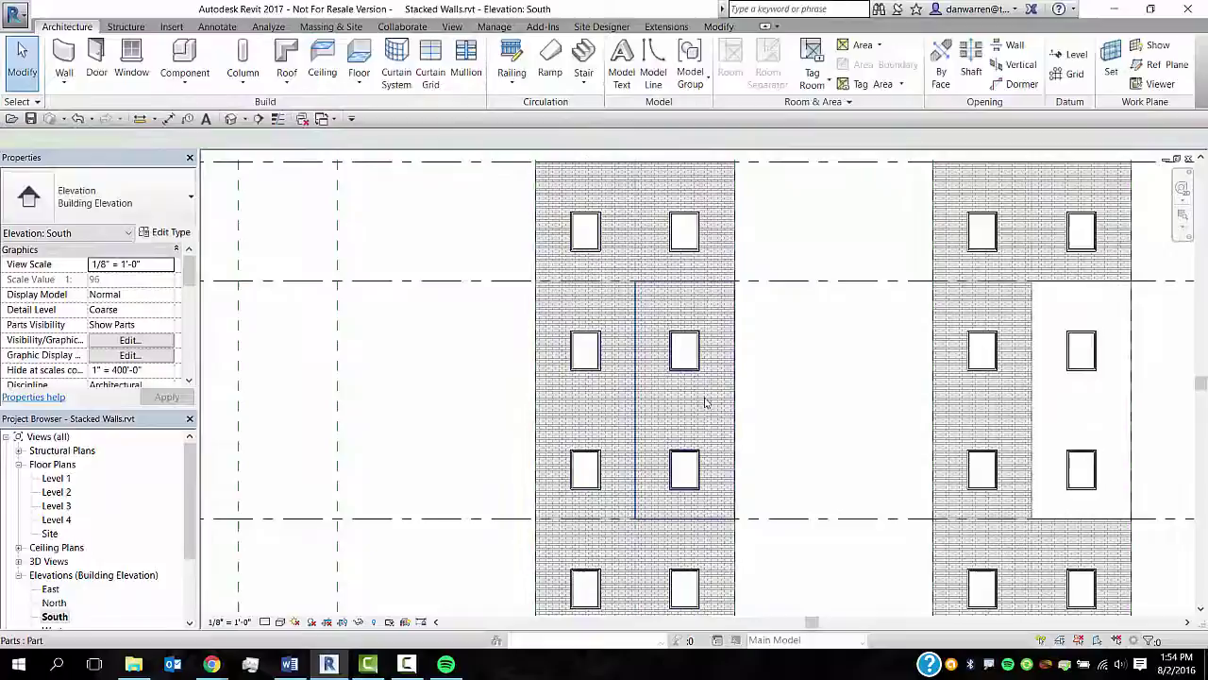
# Override the divided right-hand part's original material with EIFS, Exterior Insulation, and inspect wall D in the 3D view.
pyautogui.click(732, 395)
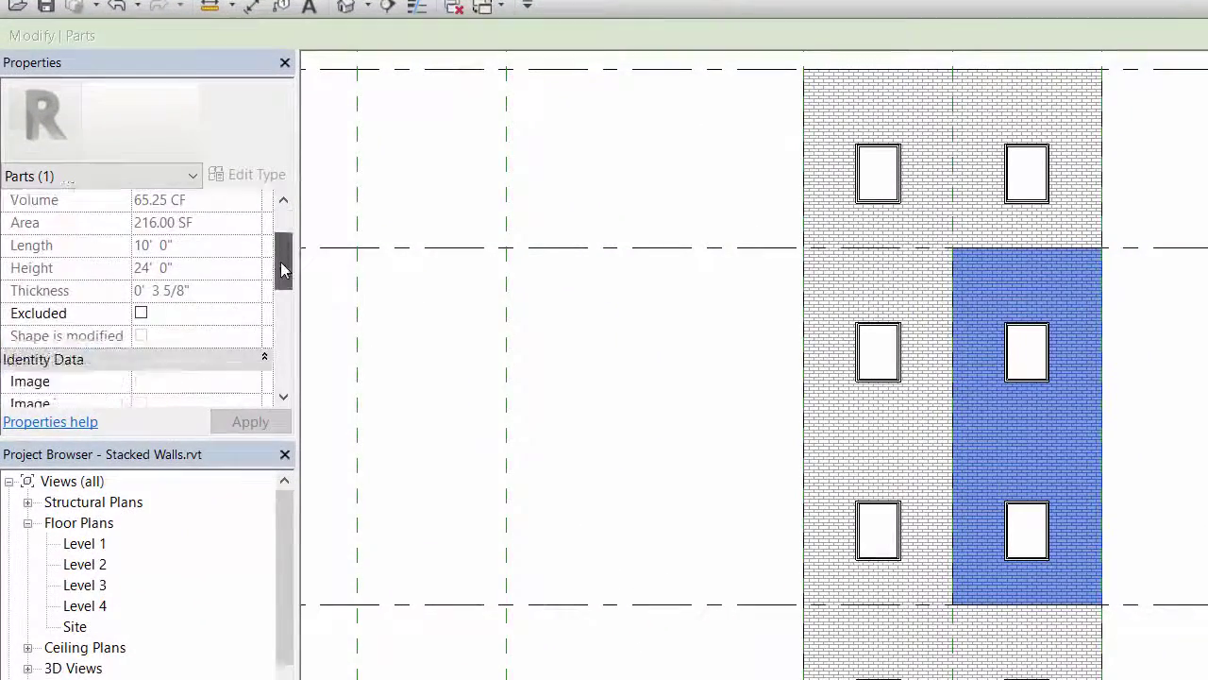
pyautogui.moveTo(280, 261); pyautogui.dragTo(285, 335)
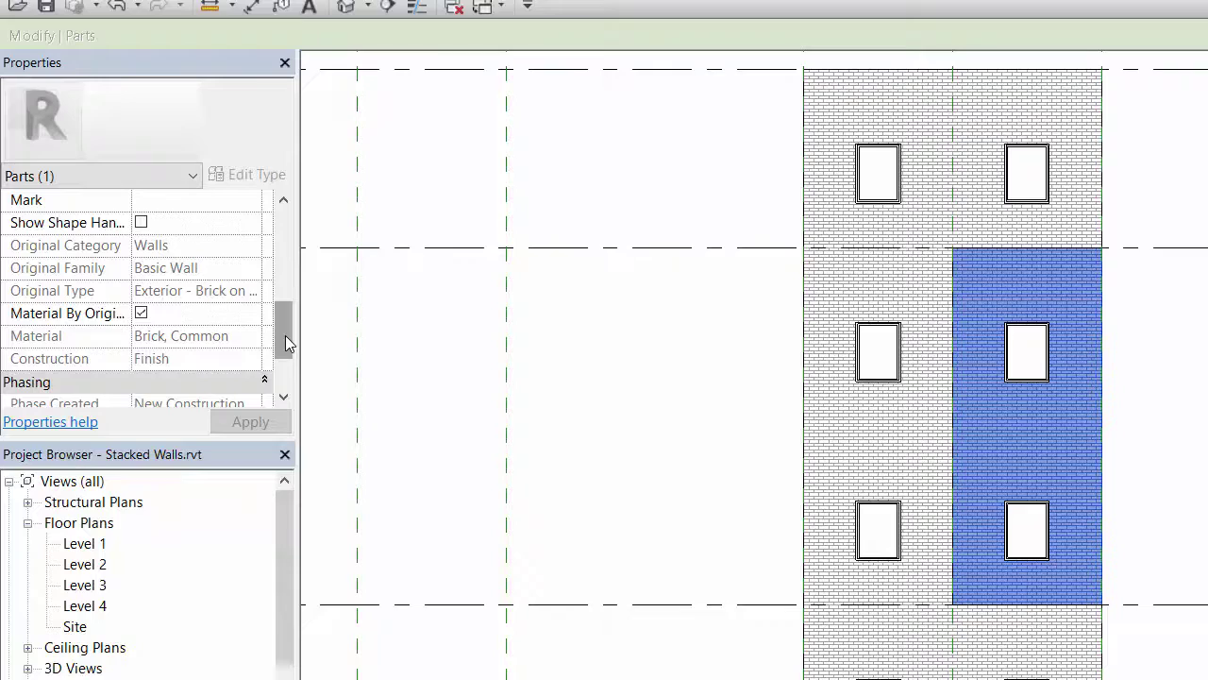
pyautogui.click(140, 313)
pyautogui.click(199, 336)
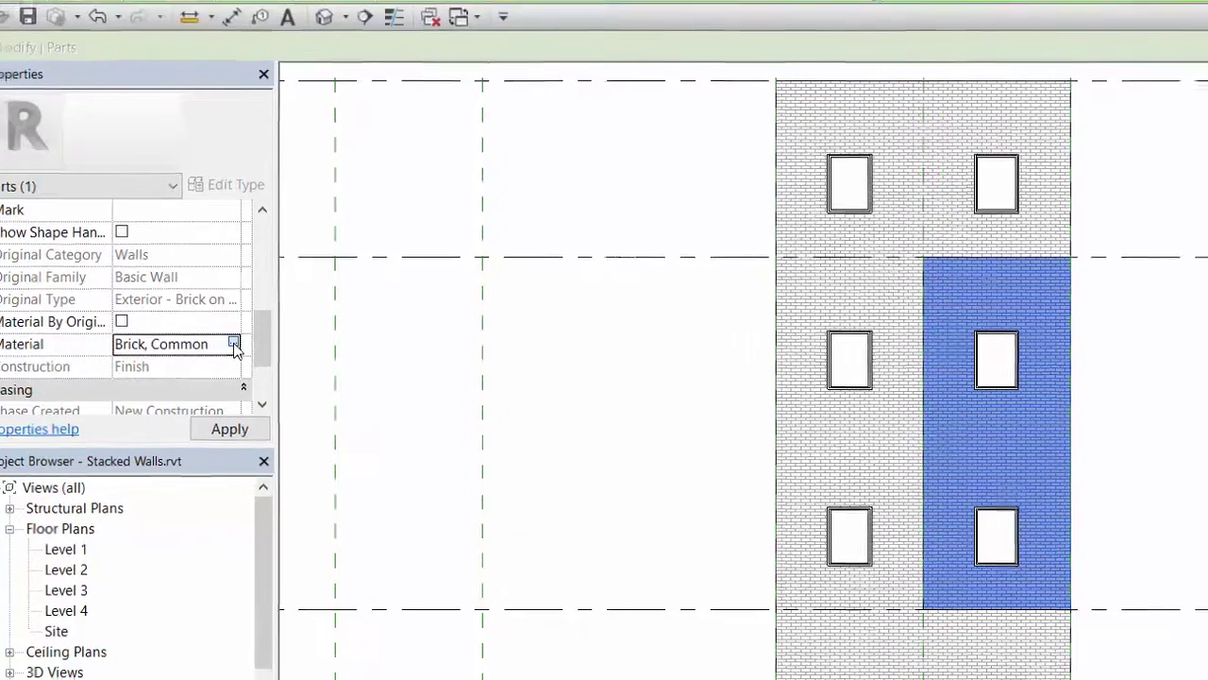
pyautogui.click(234, 345)
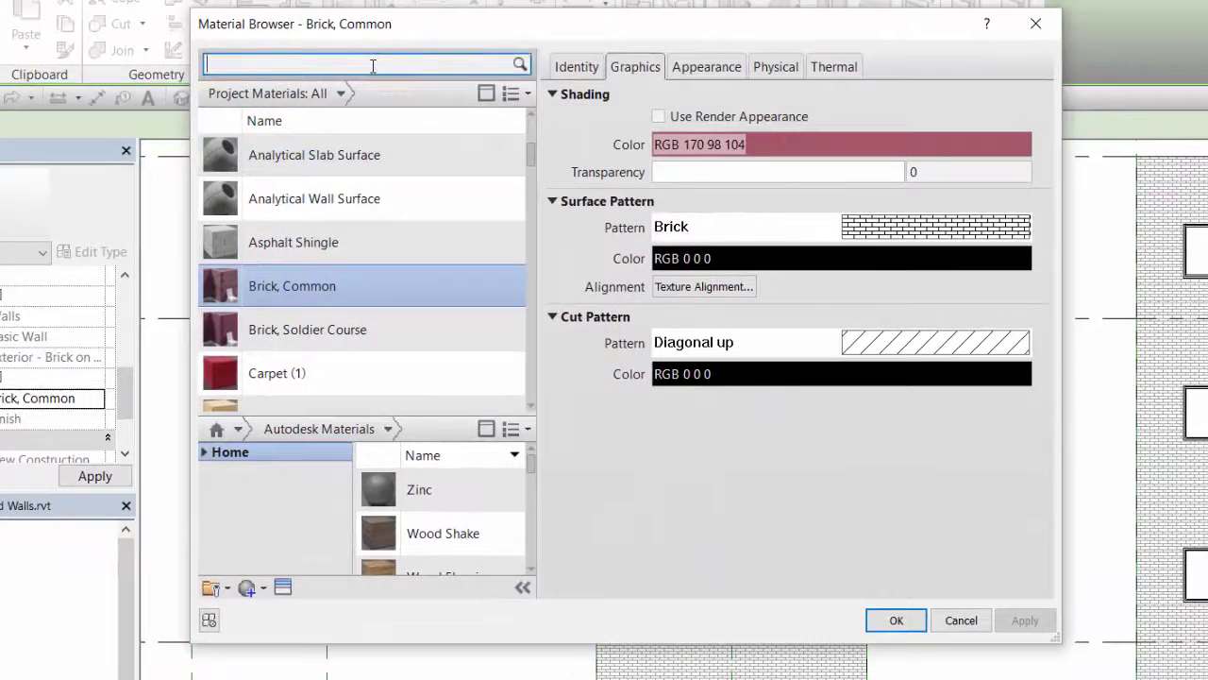
pyautogui.write('EIFS')
pyautogui.click(387, 178)
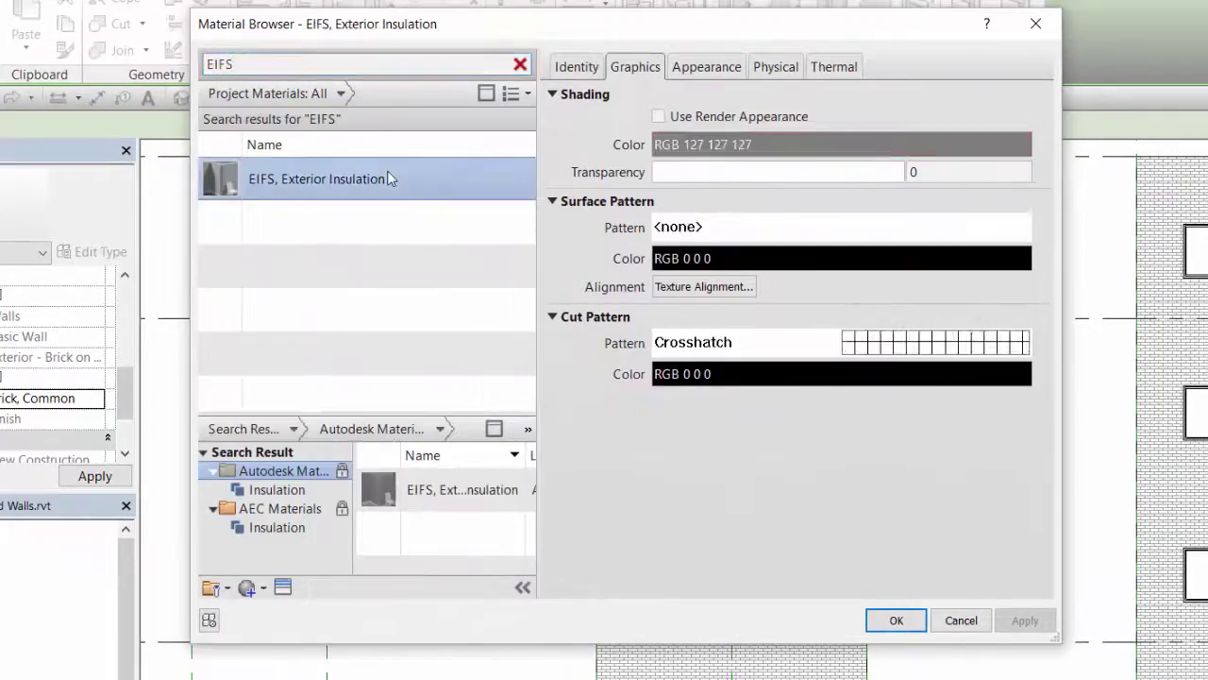
pyautogui.click(896, 620)
pyautogui.click(981, 504)
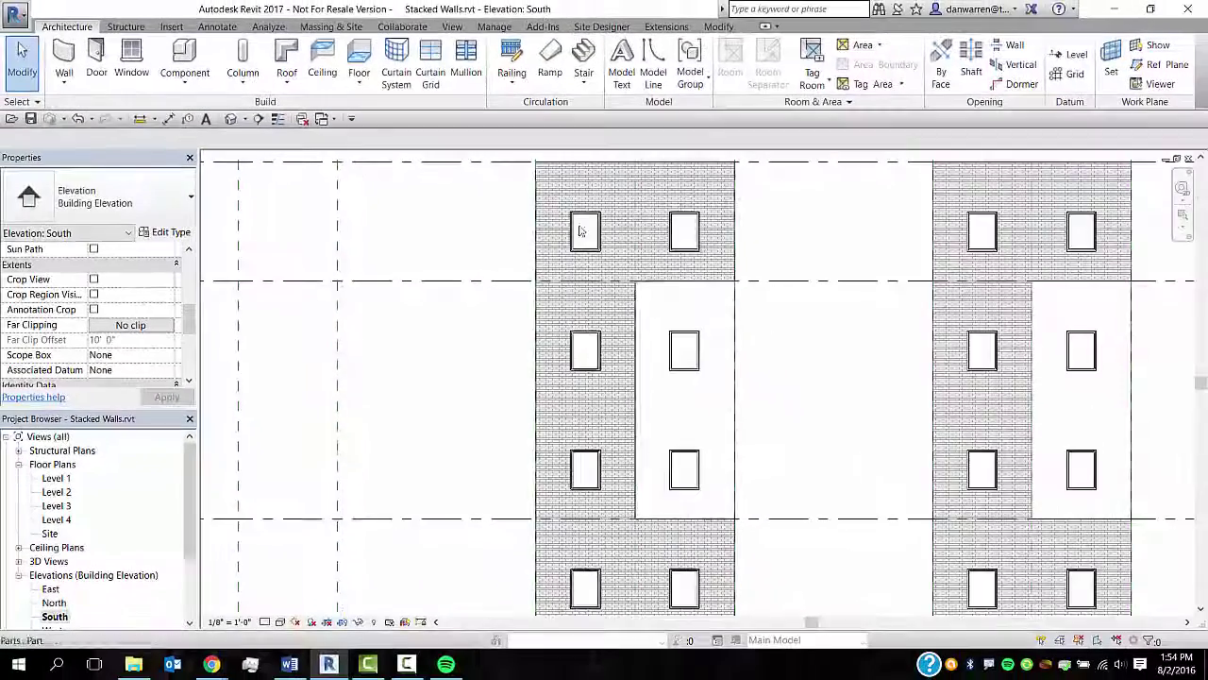
pyautogui.click(231, 118)
pyautogui.keyDown('shift'); pyautogui.moveTo(723, 509); pyautogui.dragTo(780, 412, button='middle'); pyautogui.keyUp('shift')
pyautogui.scroll(-3, 779, 413)
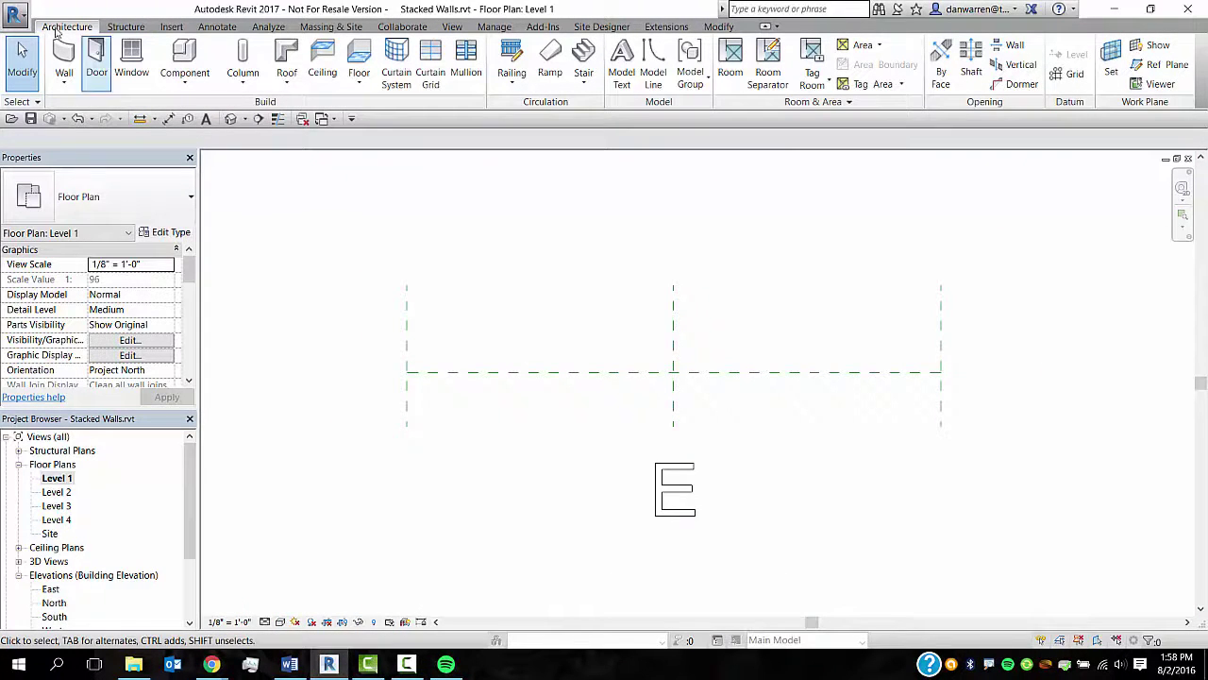
# Review the Curtain Wall 1 type properties and draw such a wall from Level 1 to Level 4 along the full length of guide E.
pyautogui.click(64, 57)
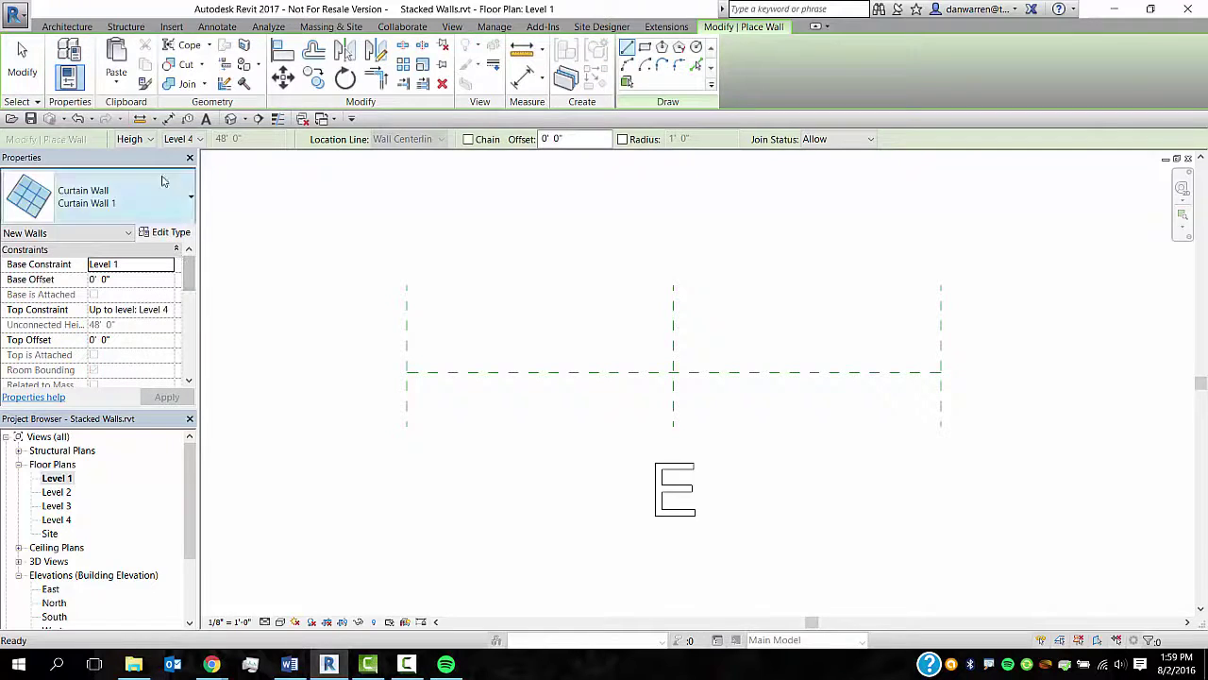
pyautogui.click(113, 196)
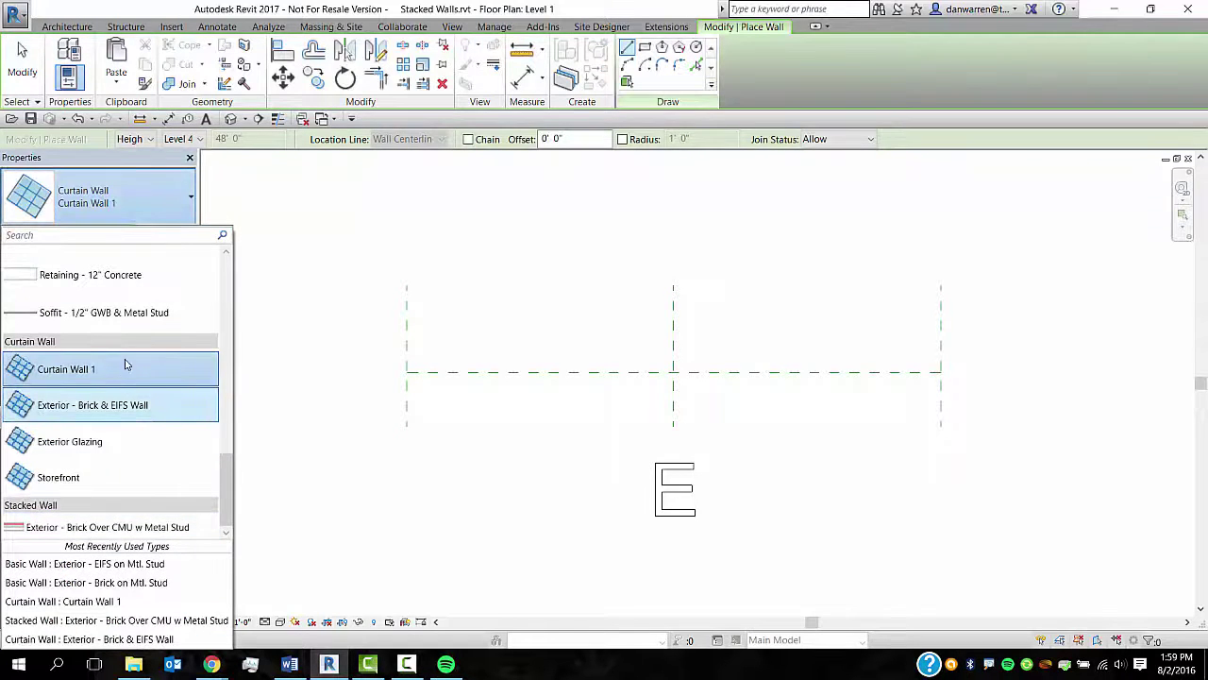
pyautogui.click(126, 368)
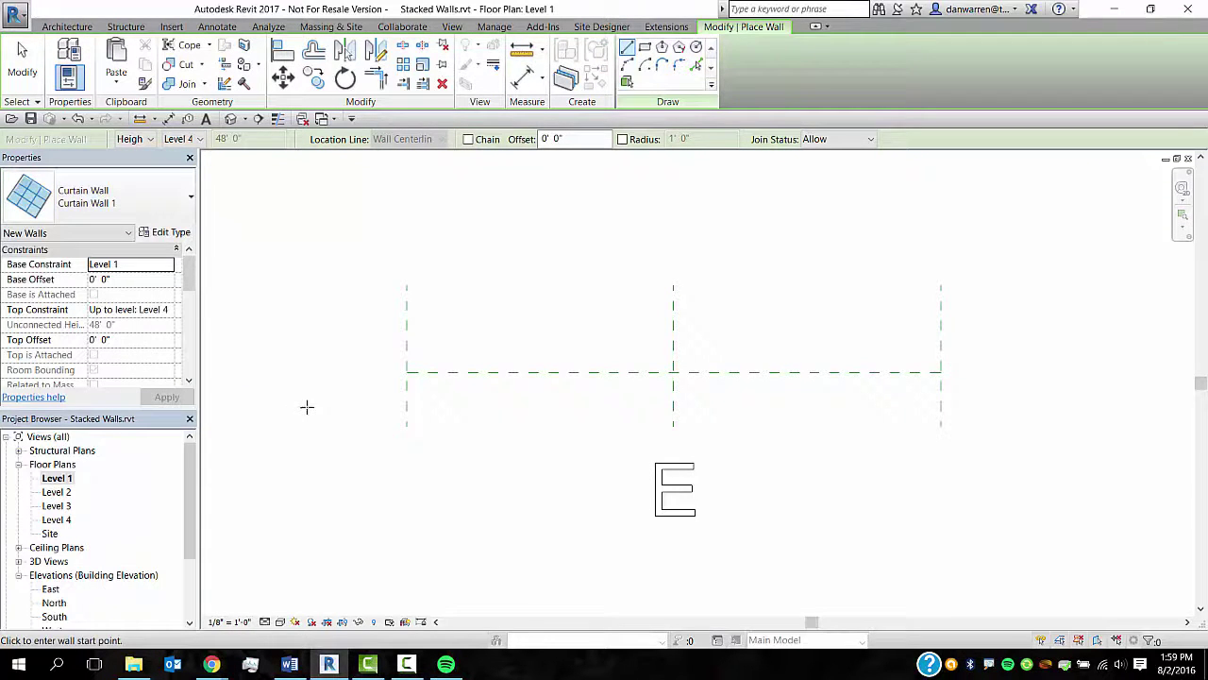
pyautogui.click(166, 232)
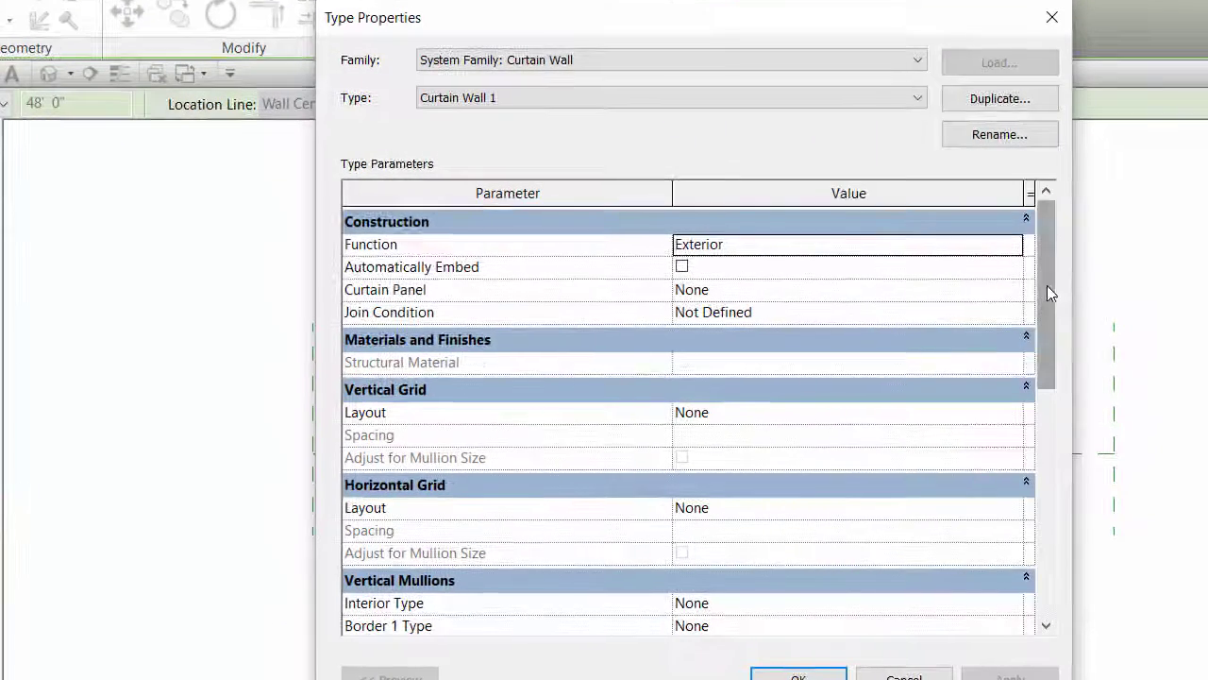
pyautogui.moveTo(1046, 286)
pyautogui.mouseDown()
pyautogui.moveTo(1058, 394)
pyautogui.moveTo(1063, 282)
pyautogui.mouseUp()
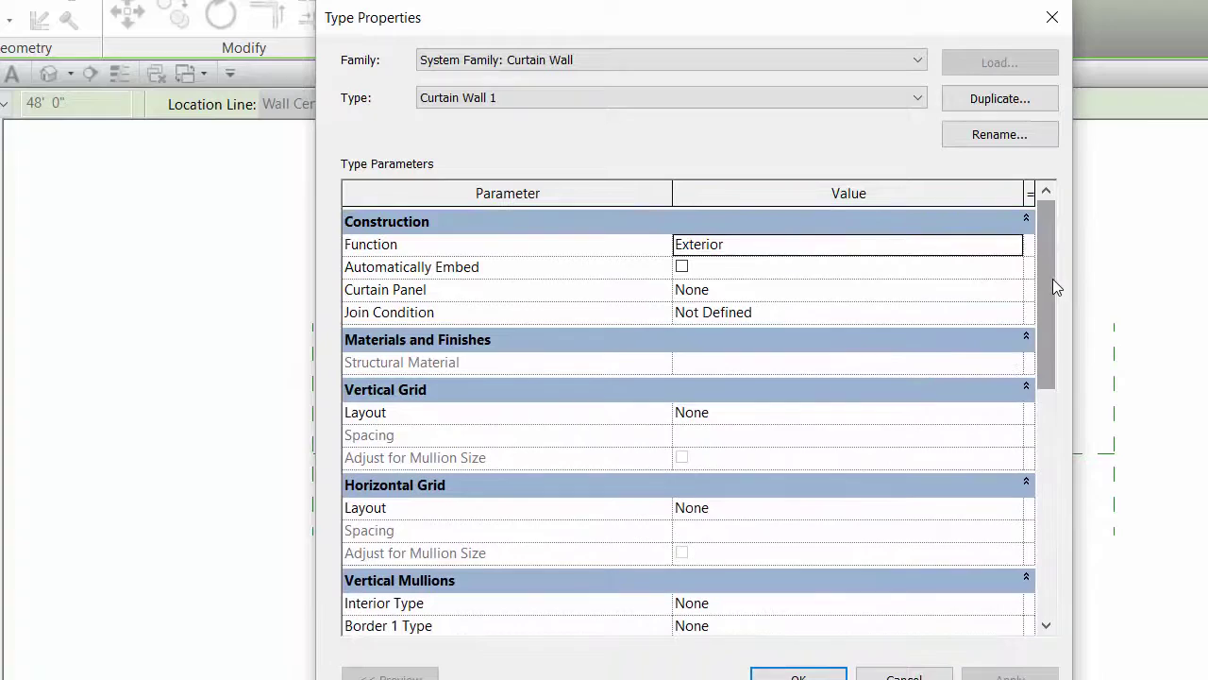
pyautogui.click(942, 292)
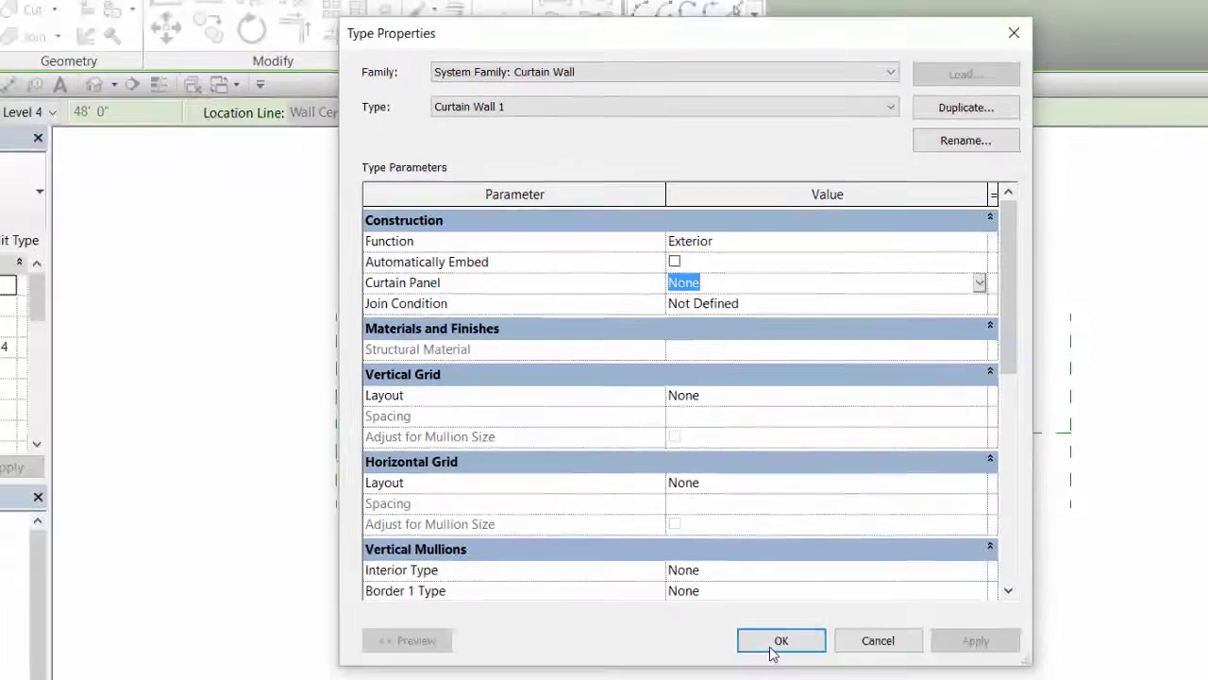
pyautogui.click(798, 675)
pyautogui.click(938, 370)
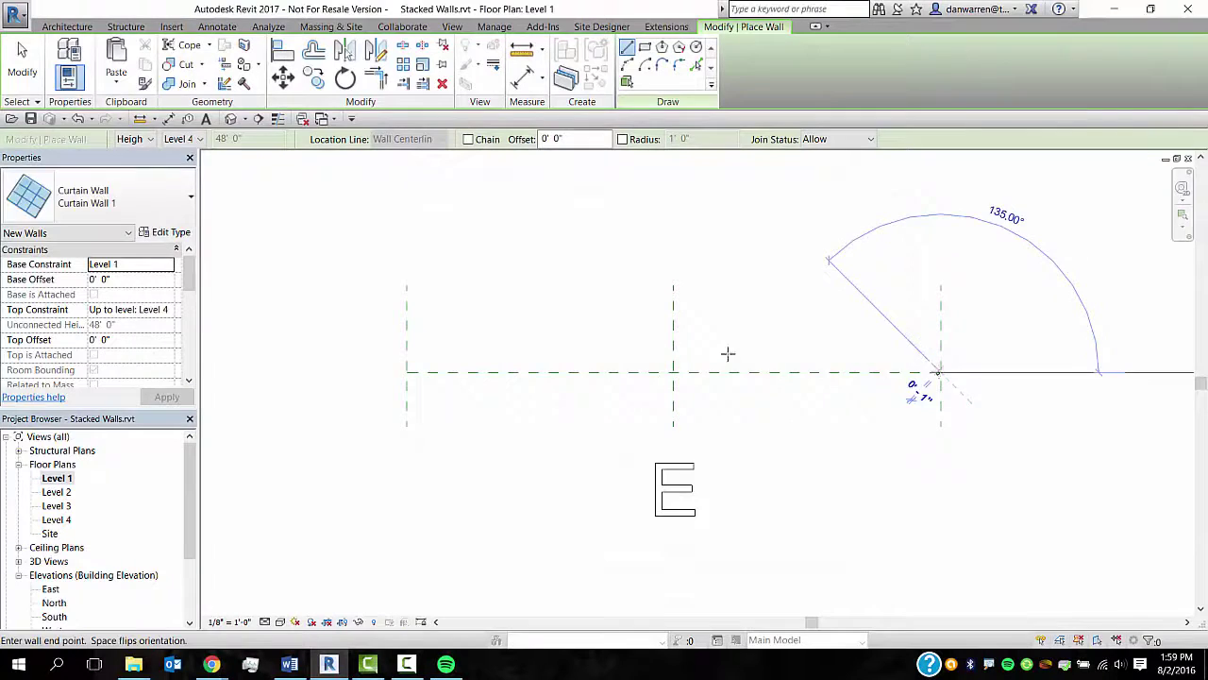
pyautogui.click(409, 372)
pyautogui.press('Escape')
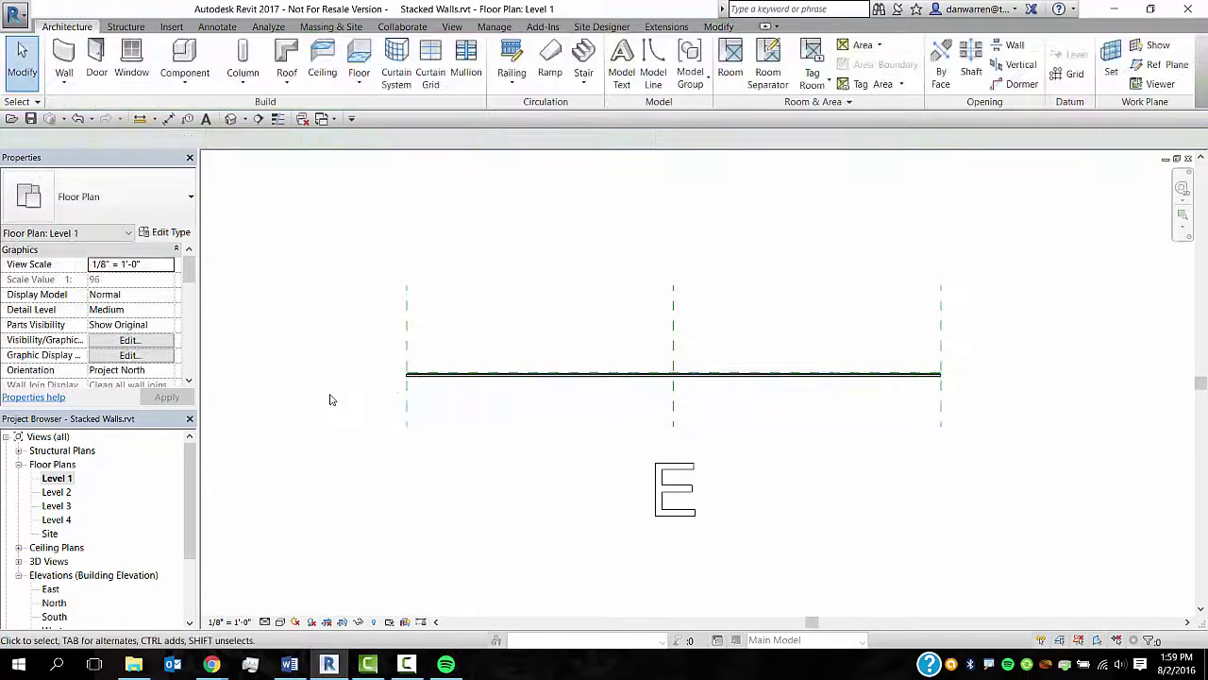
pyautogui.click(230, 118)
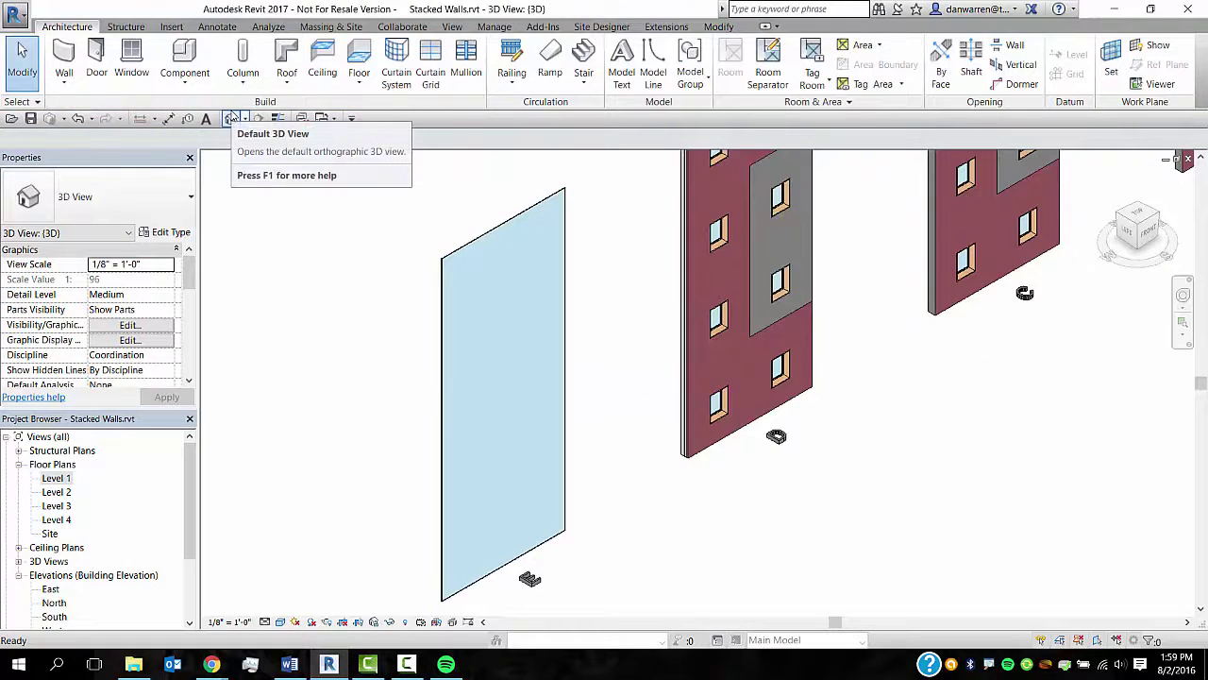
# In the South elevation, add curtain grid lines to wall E: one vertical at mid-width and horizontals at Levels 2 and 3.
pyautogui.doubleClick(54, 615)
pyautogui.press('c')
pyautogui.press('g')
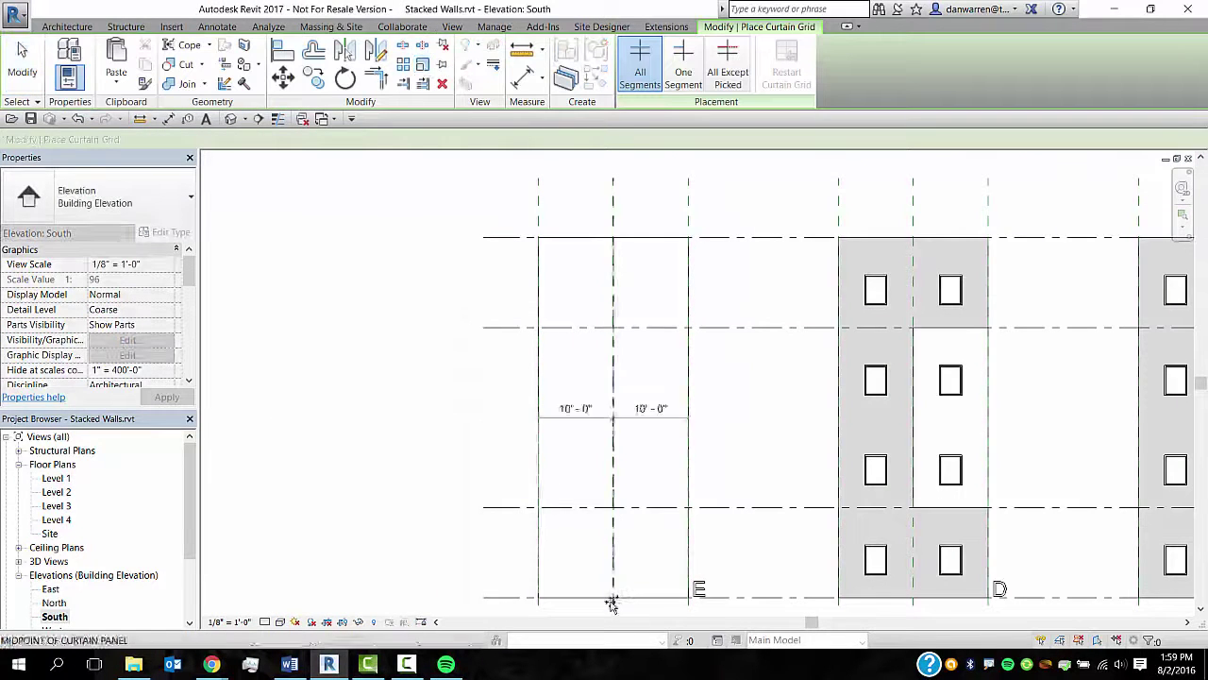
pyautogui.click(612, 600)
pyautogui.press('Escape')
pyautogui.press('Escape')
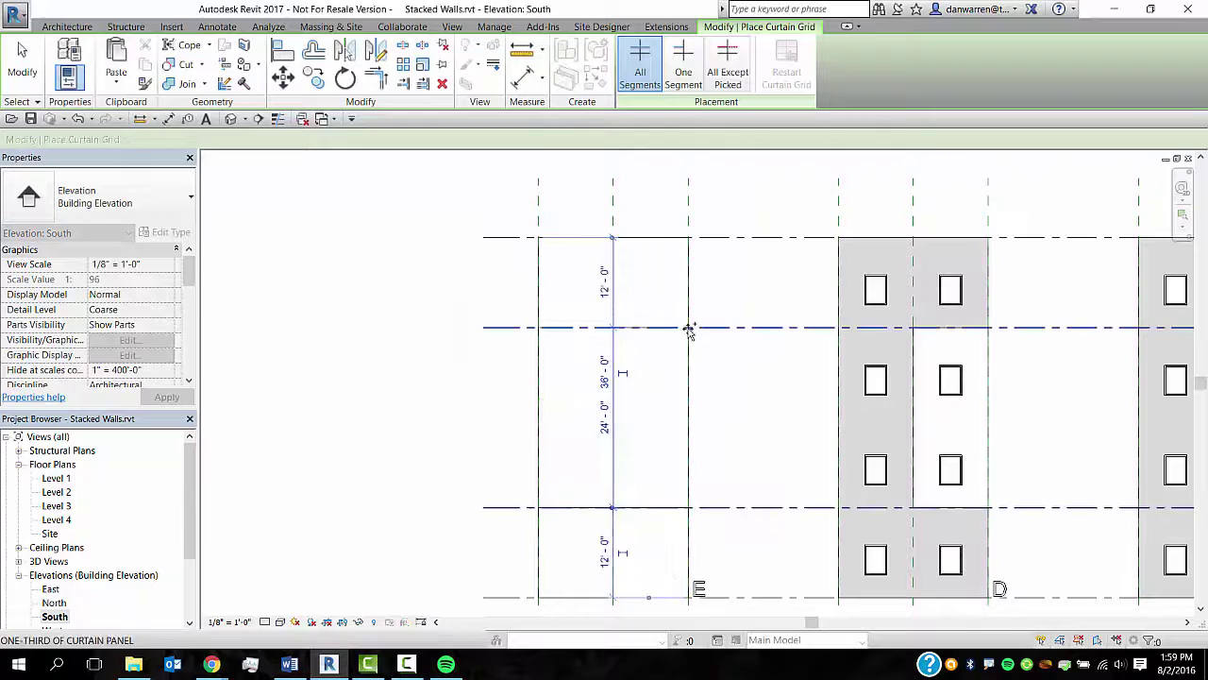
# Remove wall E's vertical grid segments below Level 2 and above Level 3, and the left-half segments of both horizontal grid lines.
pyautogui.click(612, 378)
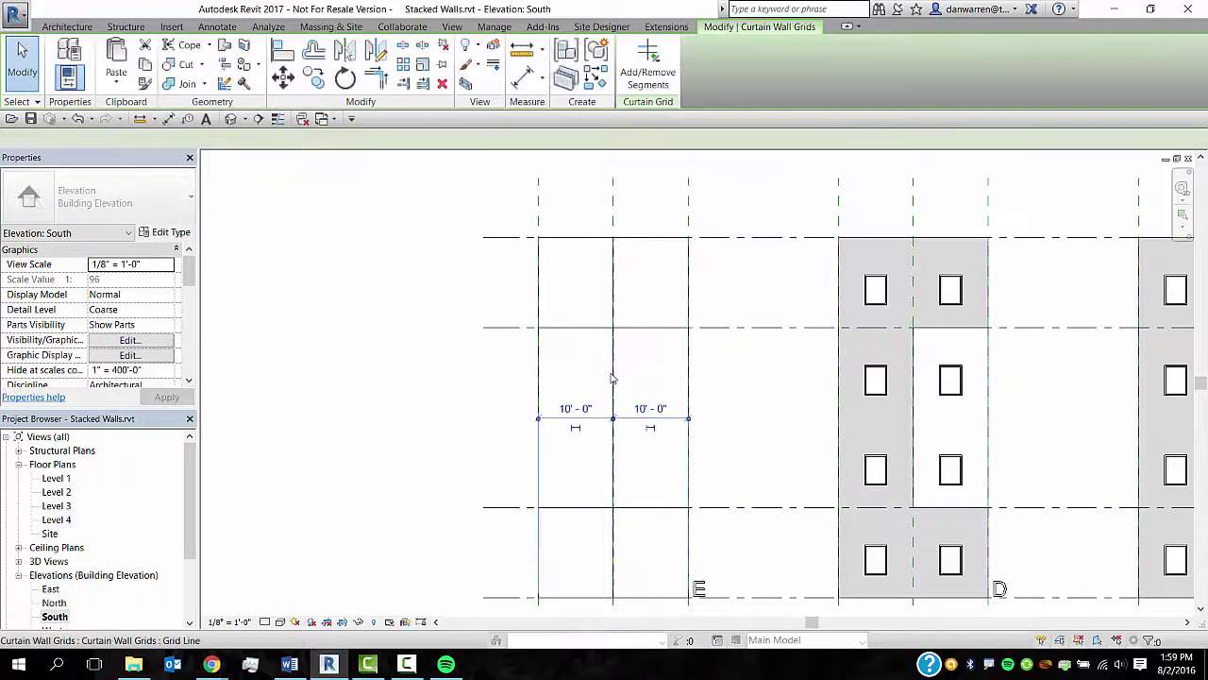
pyautogui.click(468, 467)
pyautogui.click(625, 508)
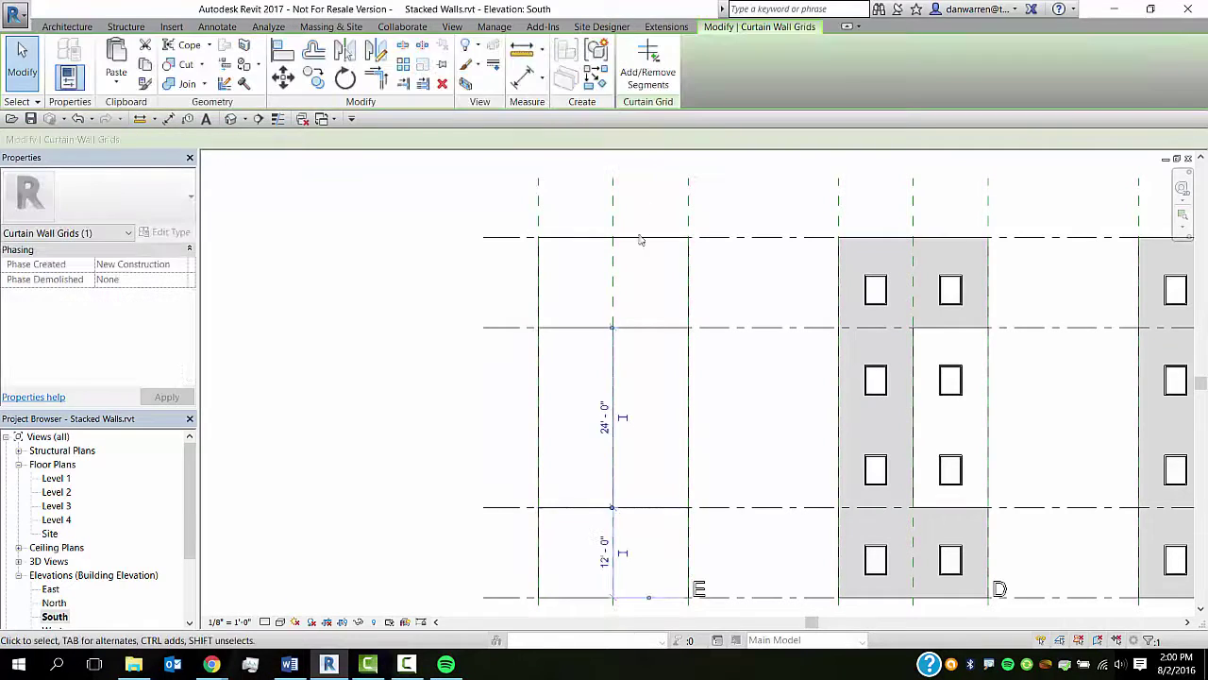
pyautogui.click(649, 71)
pyautogui.click(566, 508)
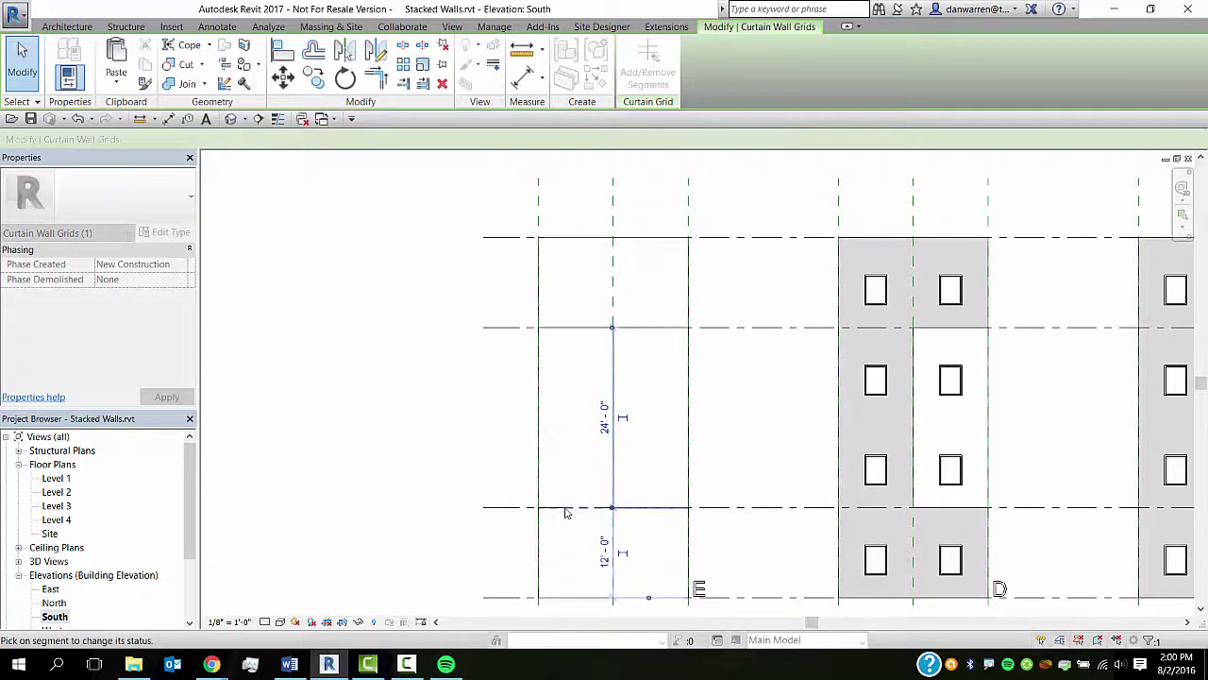
pyautogui.click(488, 399)
pyautogui.click(636, 328)
pyautogui.click(648, 71)
pyautogui.click(574, 321)
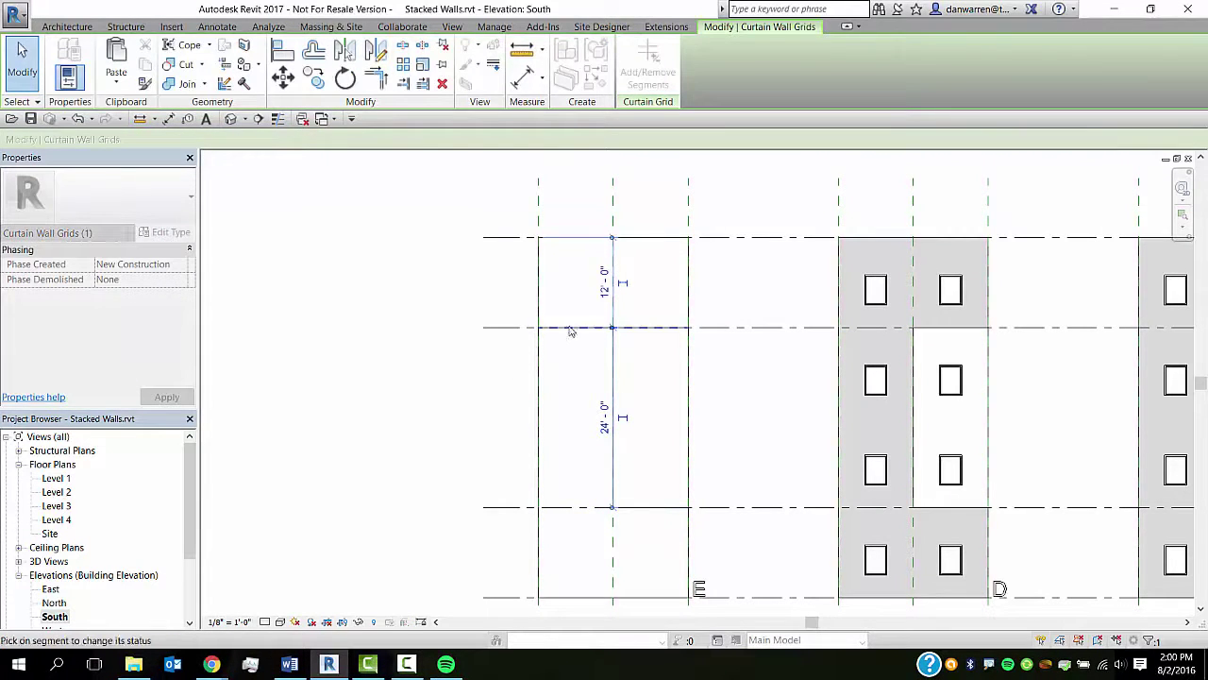
pyautogui.click(460, 423)
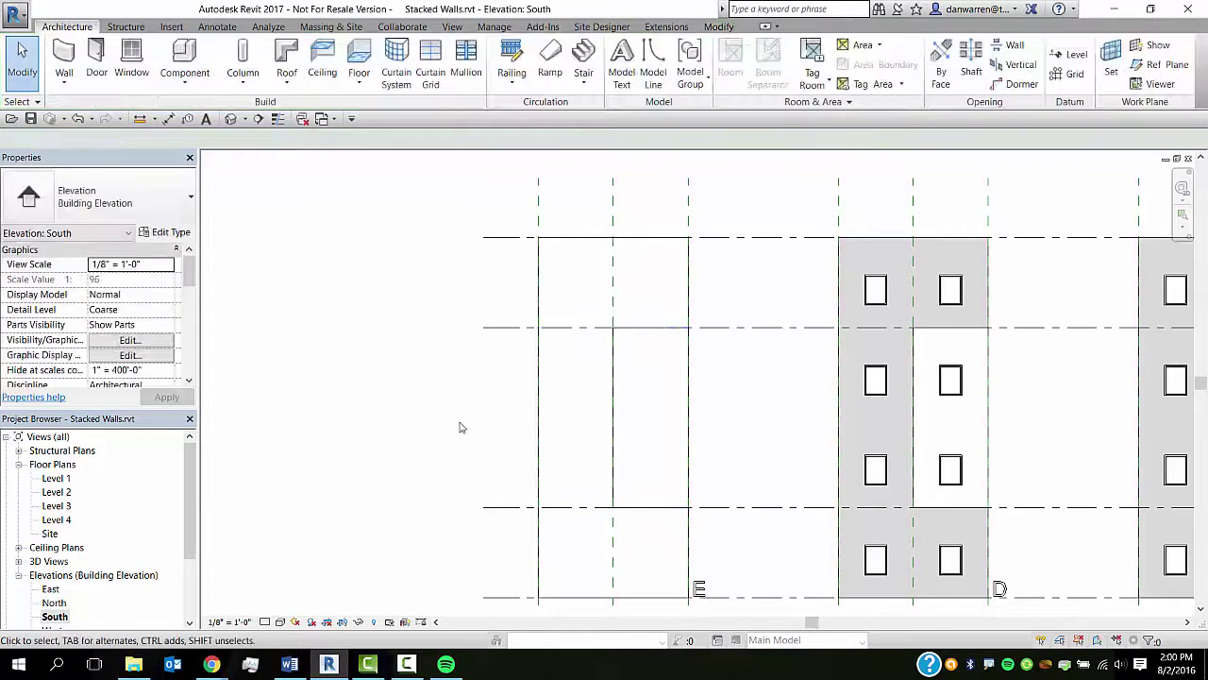
# Change wall E's C-shaped glazed curtain panel to the basic wall type Exterior - Brick on Mtl. Stud.
pyautogui.click(563, 418)
pyautogui.click(170, 194)
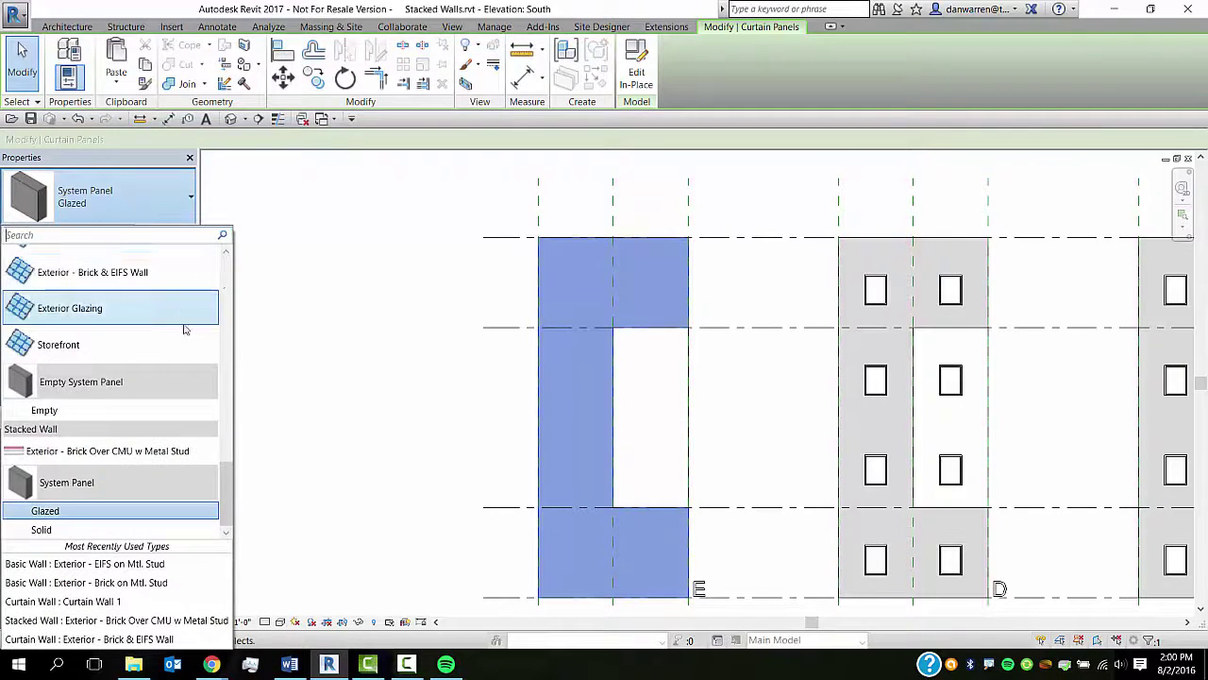
pyautogui.scroll(5, 184, 329)
pyautogui.scroll(5, 185, 329)
pyautogui.click(141, 356)
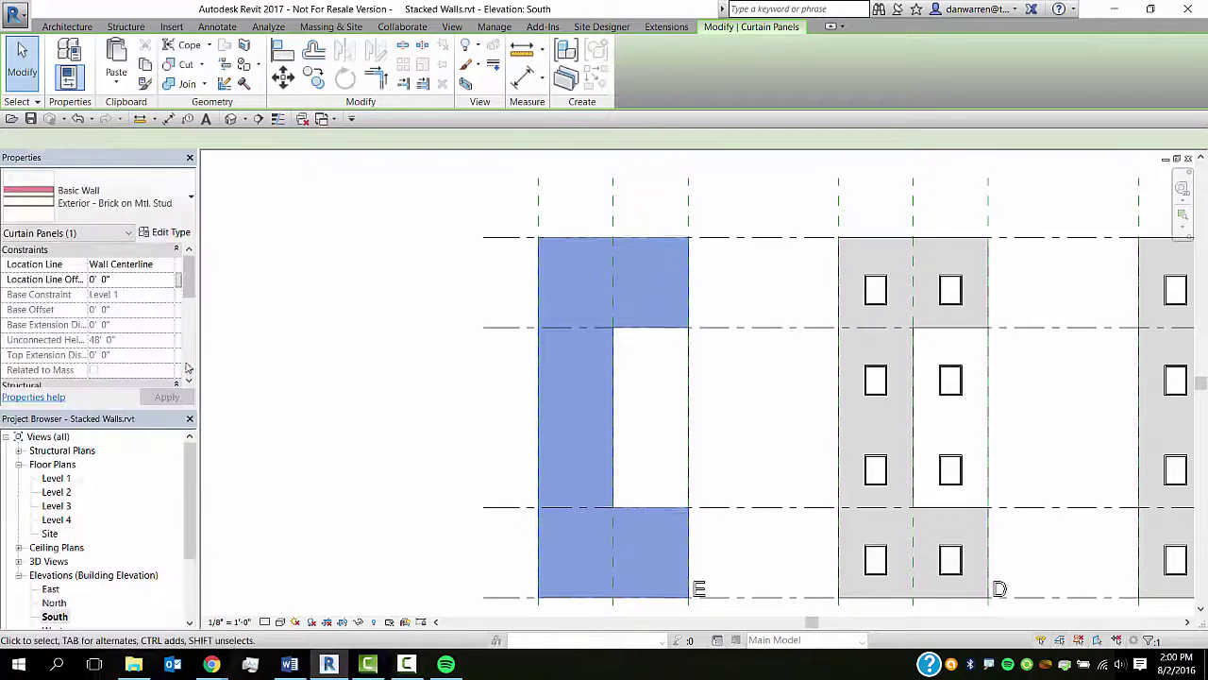
pyautogui.press('Escape')
# Change wall E's remaining glazed panel between Levels 2 and 3 to the basic wall type Exterior - EIFS on Mtl. Stud.
pyautogui.click(672, 431)
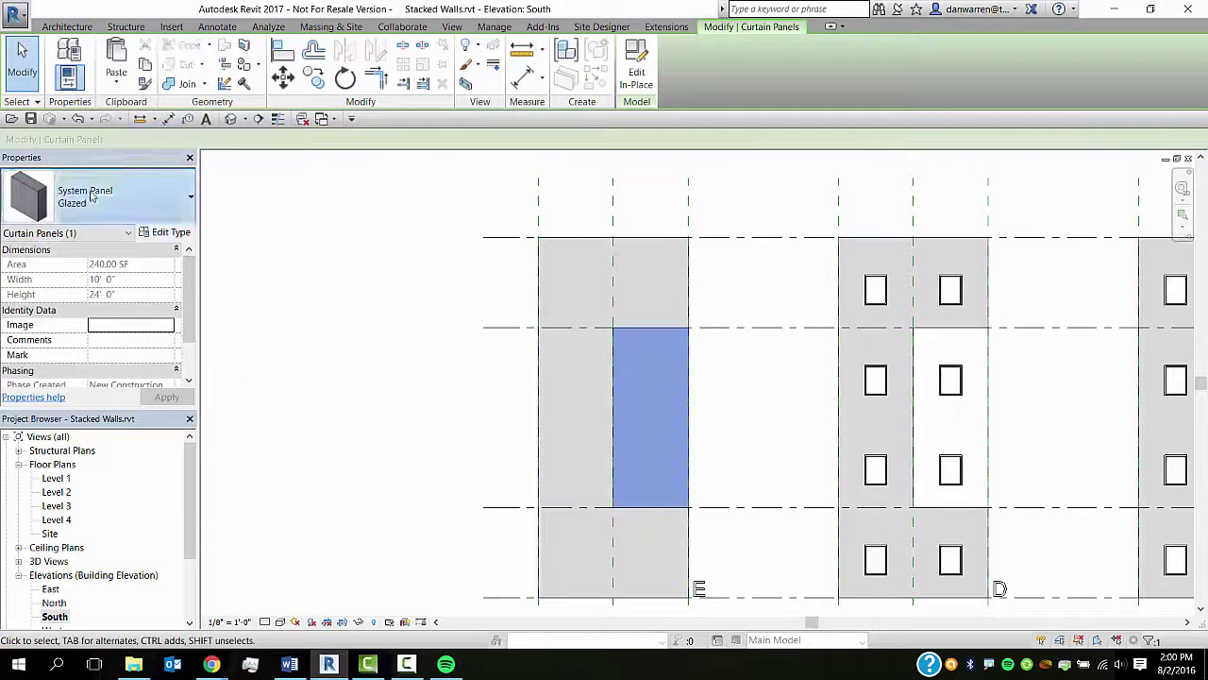
pyautogui.click(114, 196)
pyautogui.scroll(8, 110, 330)
pyautogui.press('Escape')
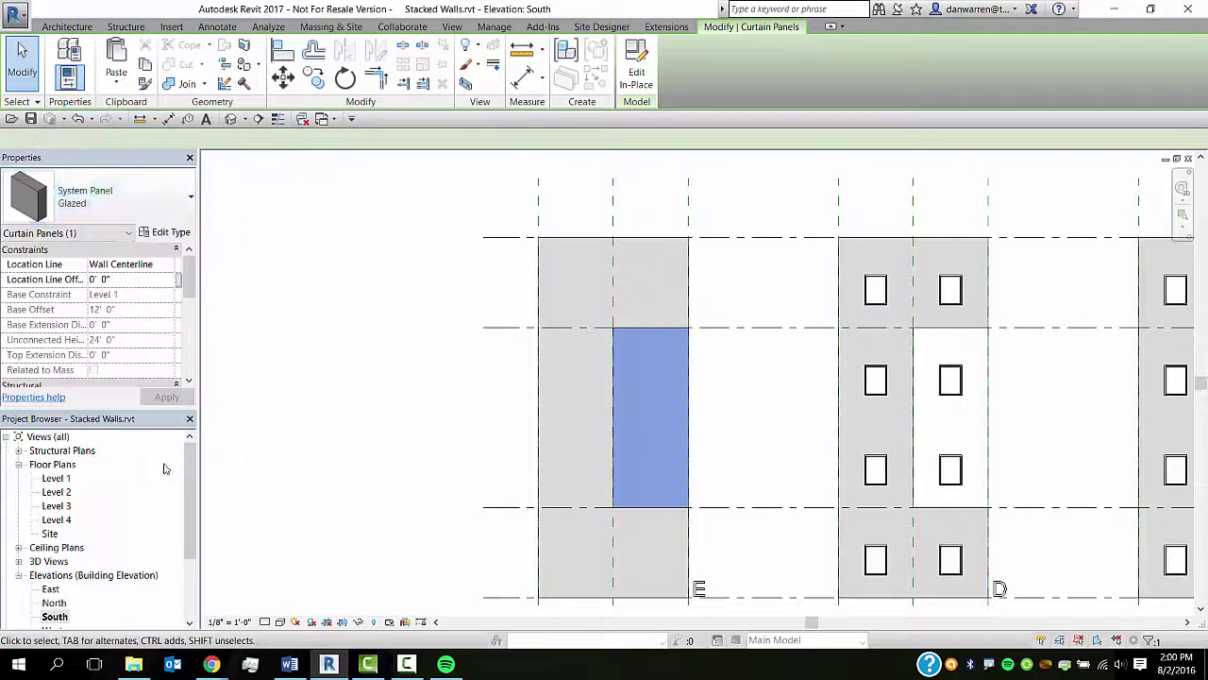
pyautogui.click(332, 437)
# Place eight windows in wall E's panels, two per storey to match wall D, and inspect all five walls in the 3D view.
pyautogui.click(133, 62)
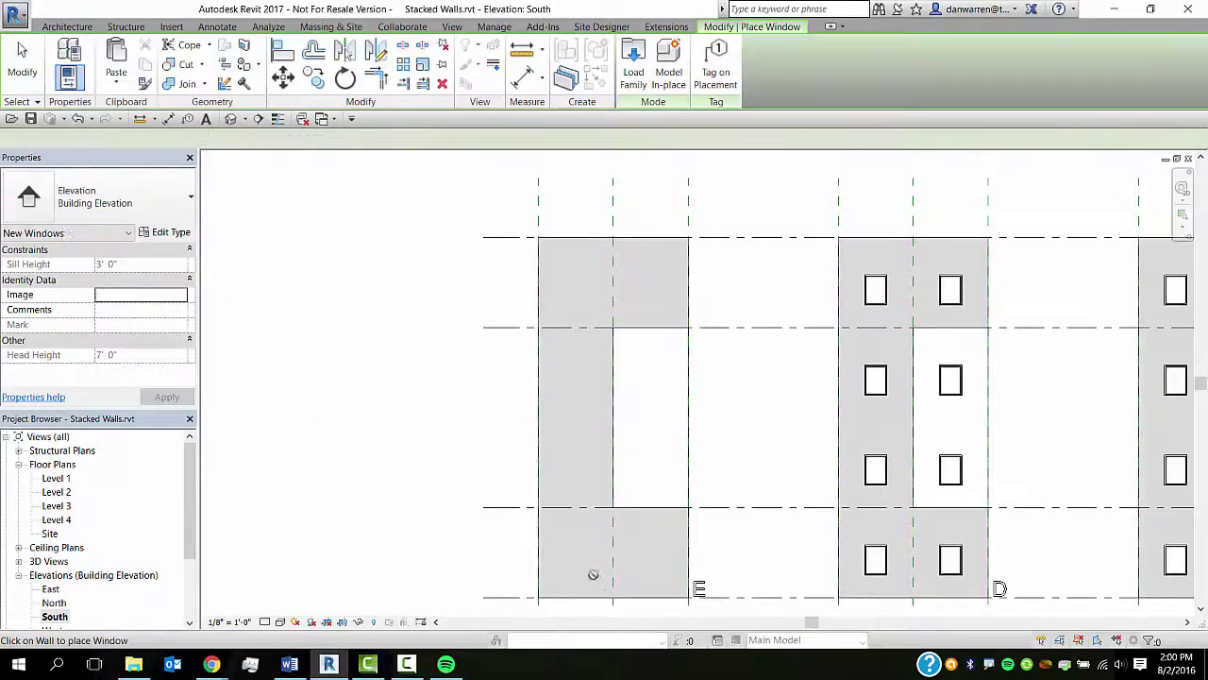
pyautogui.click(576, 469)
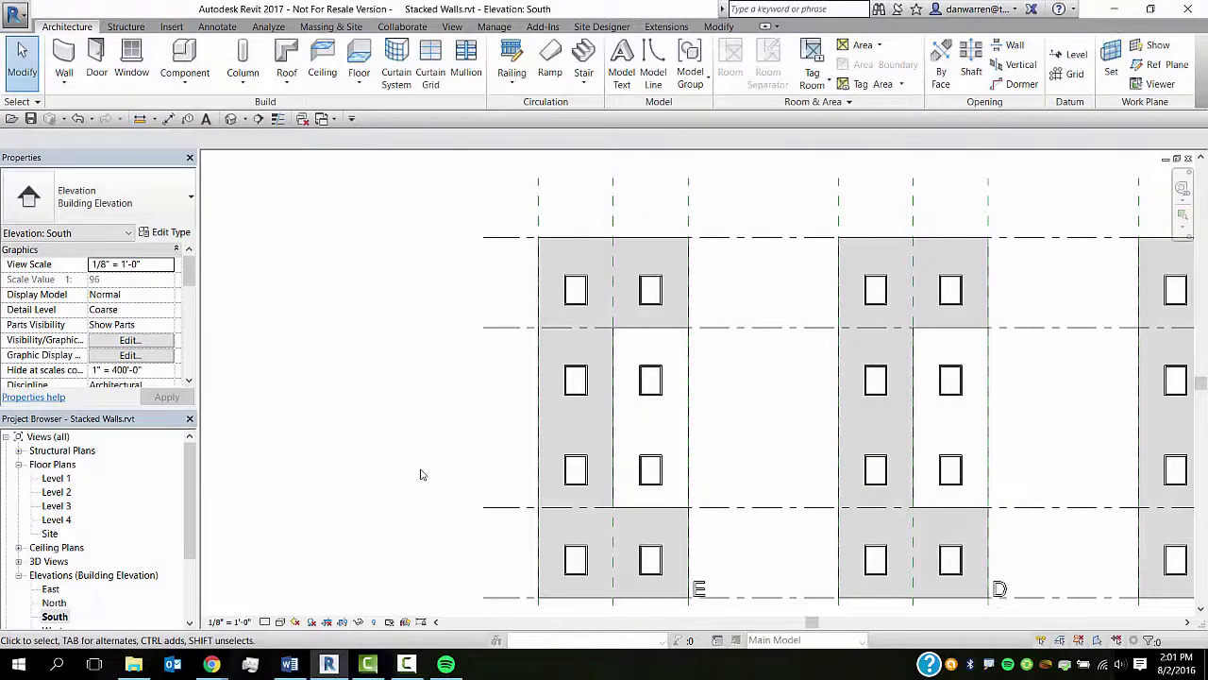
pyautogui.click(231, 118)
pyautogui.scroll(-5, 558, 480)
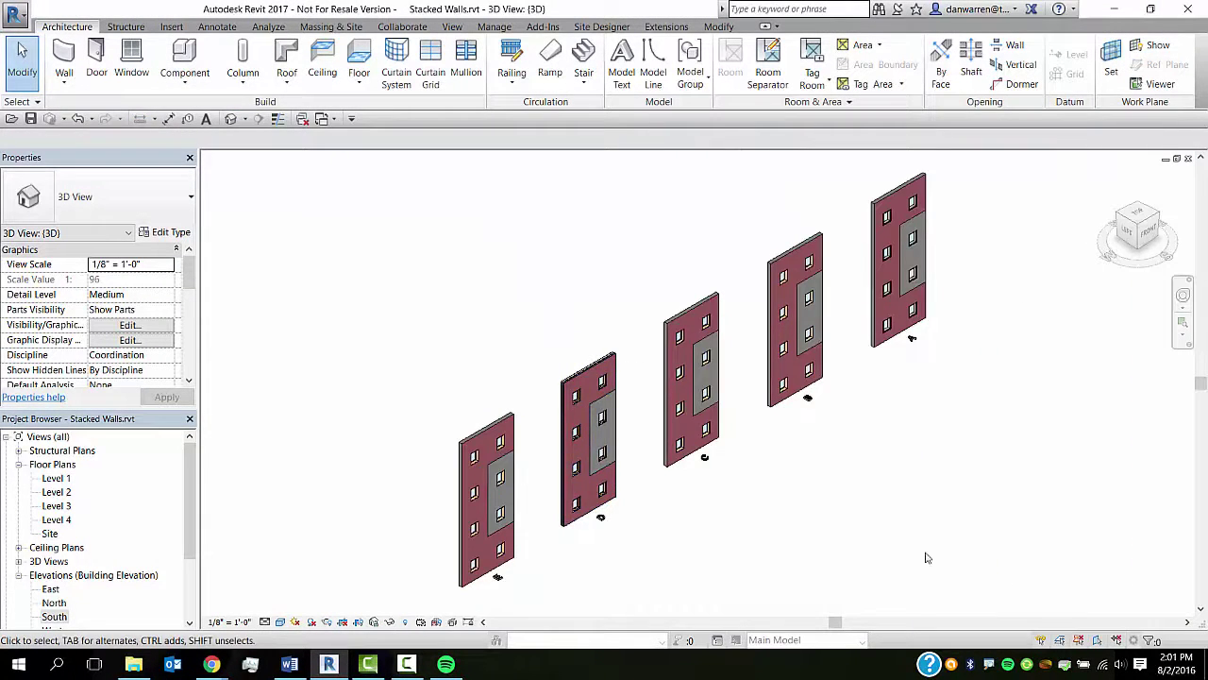